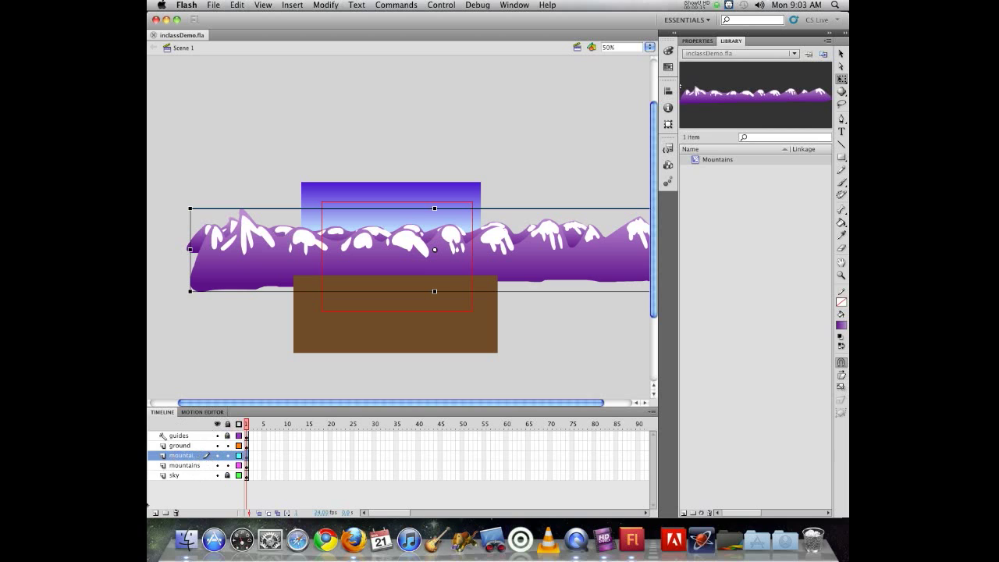
- Add a new layer directly above the sky layer and name it mtn3
{"action": "left_click", "coordinate": [184, 466]}
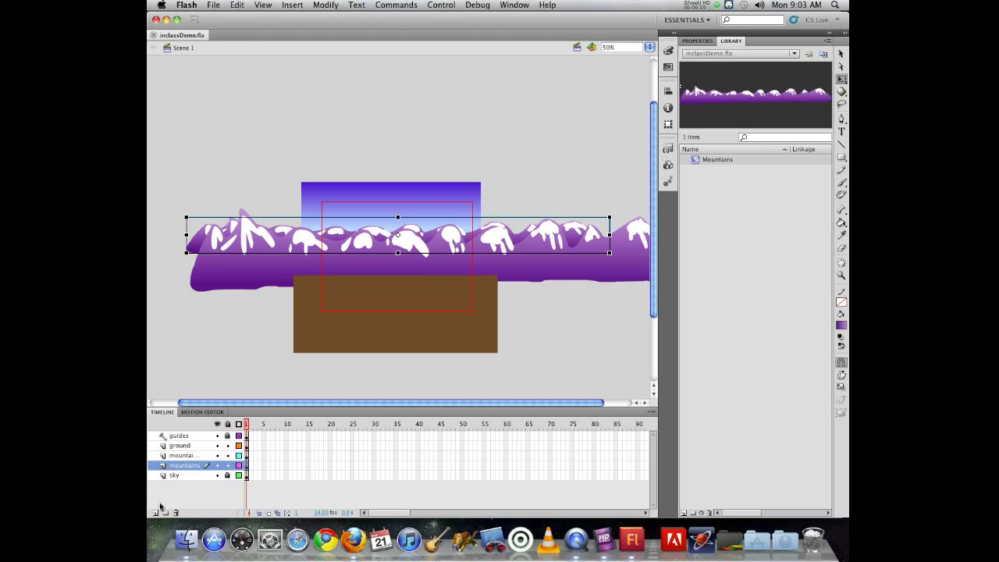
{"action": "left_click", "coordinate": [174, 477]}
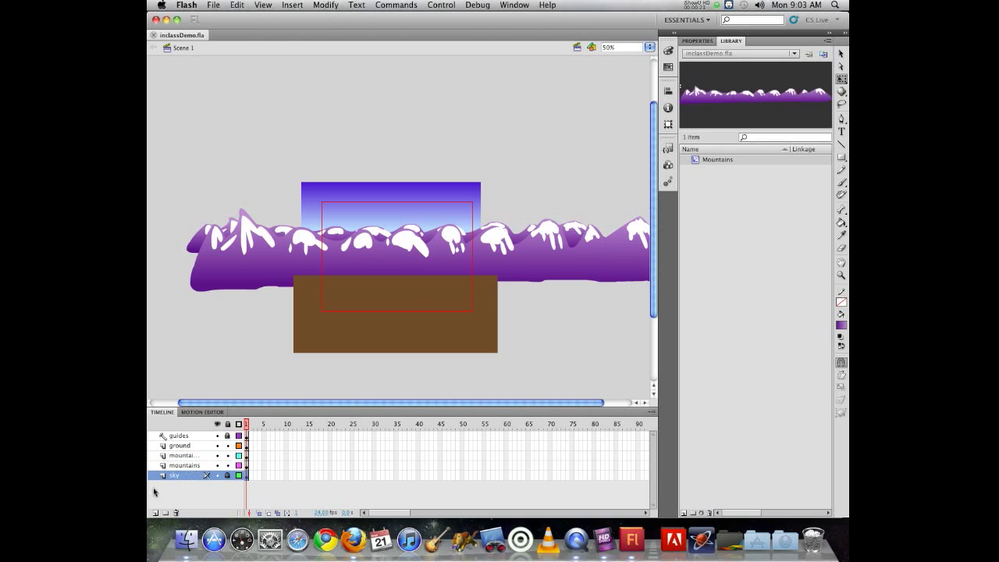
{"action": "left_click", "coordinate": [154, 513]}
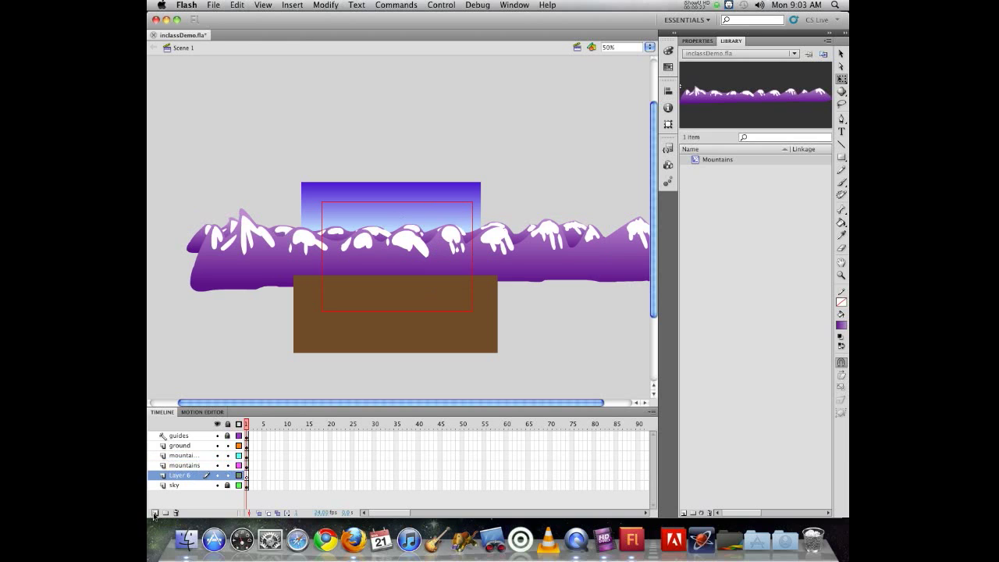
{"action": "double_click", "coordinate": [179, 478]}
{"action": "type", "text": "mtn3"}
- Lock the layers above mtn3 and place an instance of the Mountains library symbol on the mtn3 layer
{"action": "left_click_drag", "start_coordinate": [227, 465], "coordinate": [227, 445]}
{"action": "left_click_drag", "start_coordinate": [726, 159], "coordinate": [390, 146]}
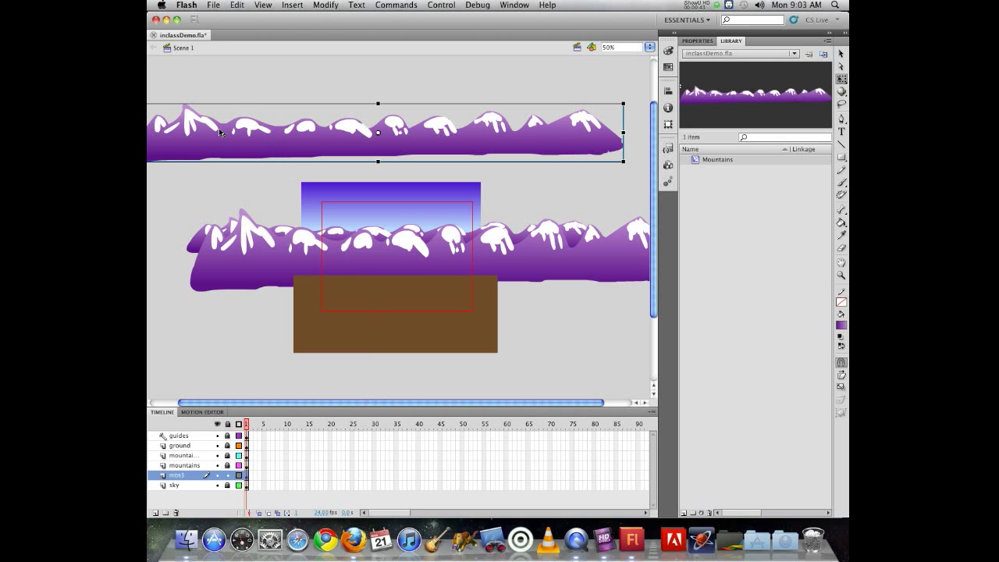
{"action": "left_click_drag", "start_coordinate": [213, 132], "coordinate": [257, 154]}
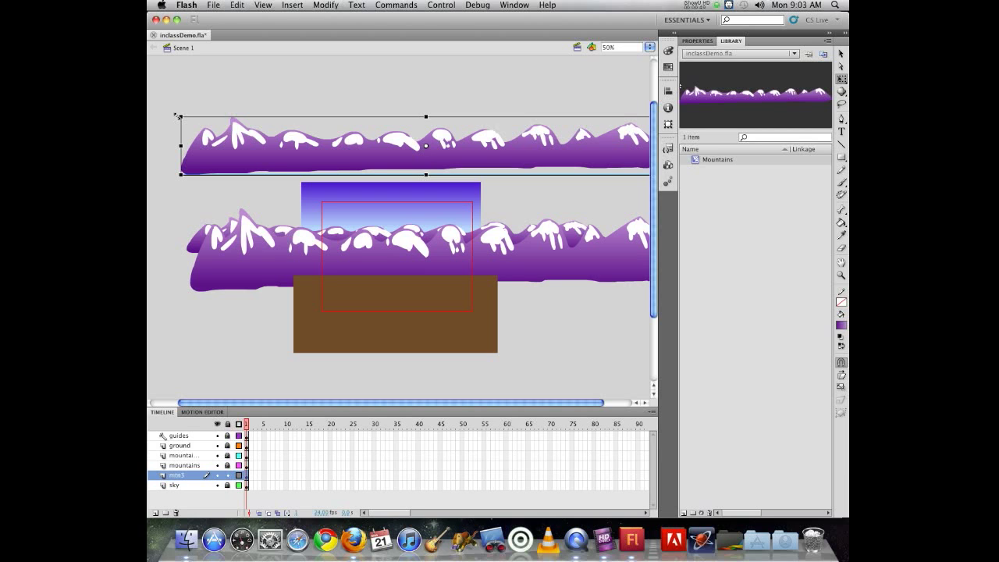
- Scale the new mountain instance down with Free Transform and move it behind the existing mountains near the horizon
{"action": "left_click", "coordinate": [842, 79]}
{"action": "left_click", "coordinate": [795, 78]}
{"action": "left_click_drag", "start_coordinate": [181, 117], "coordinate": [226, 125]}
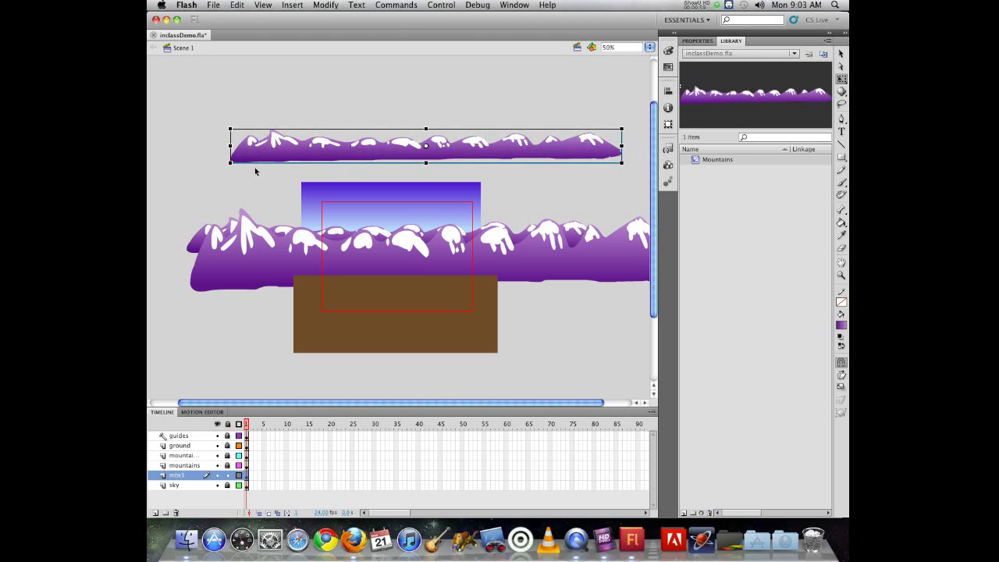
{"action": "left_click_drag", "start_coordinate": [243, 159], "coordinate": [237, 238]}
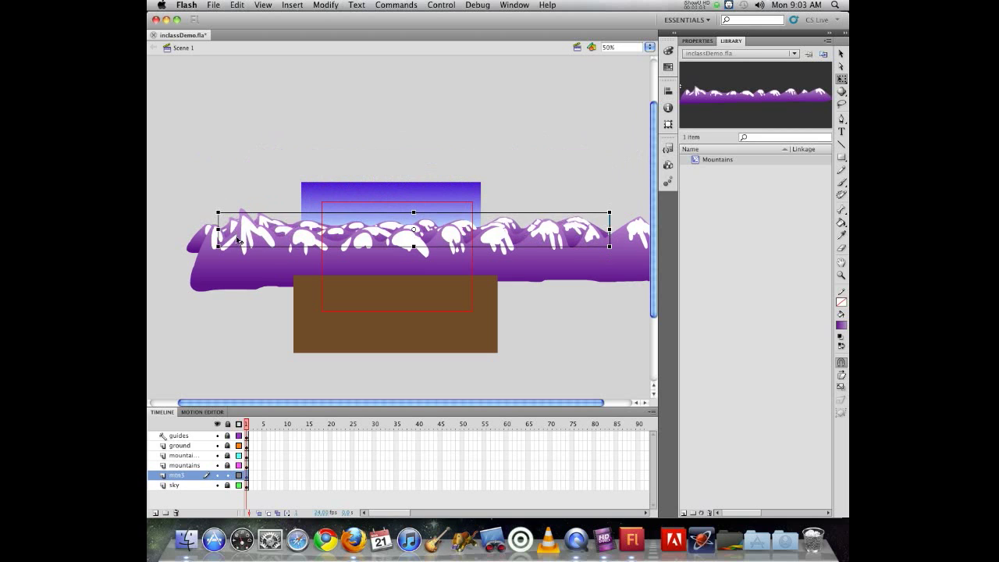
{"action": "left_click", "coordinate": [252, 134]}
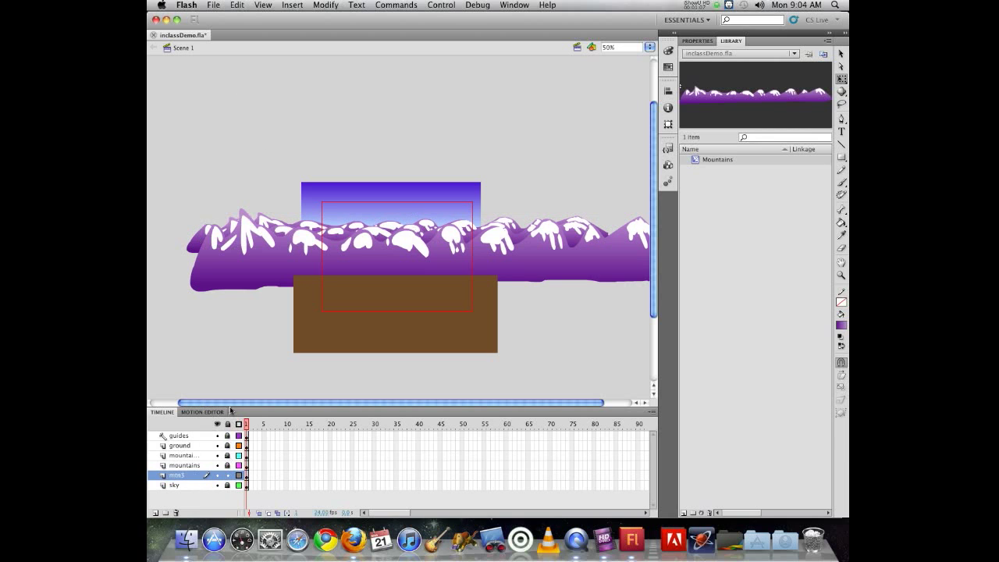
- Unlock the mountain layers and shift the mountain instances right so they start at the stage's left edge
{"action": "left_click", "coordinate": [228, 476]}
{"action": "left_click", "coordinate": [227, 476]}
{"action": "left_click", "coordinate": [228, 456]}
{"action": "left_click", "coordinate": [227, 466]}
{"action": "left_click_drag", "start_coordinate": [220, 257], "coordinate": [384, 262]}
{"action": "left_click_drag", "start_coordinate": [239, 237], "coordinate": [343, 247]}
{"action": "left_click", "coordinate": [311, 237]}
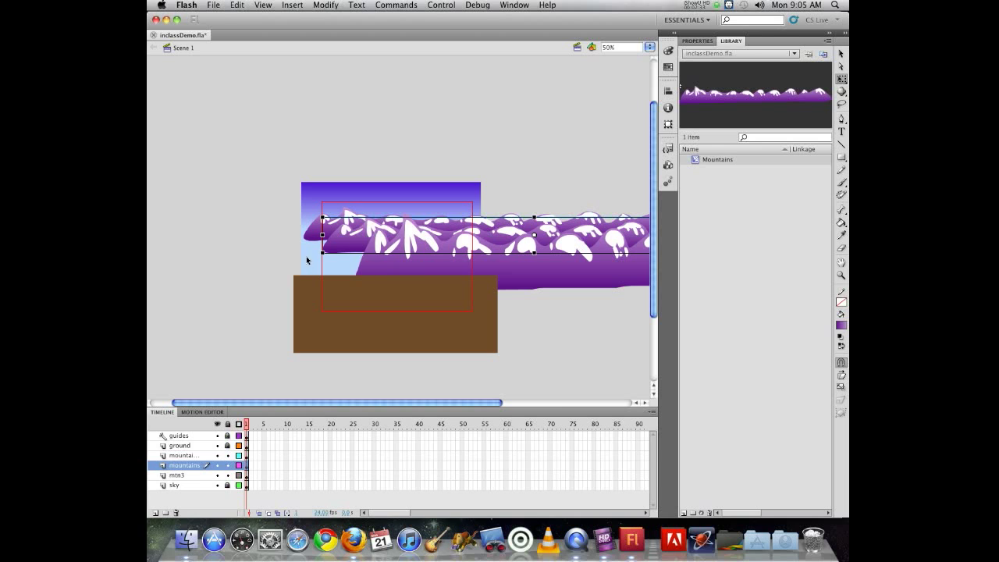
- Align the front mountain and mtn3 instances with the stage's left edge
{"action": "left_click", "coordinate": [260, 175]}
{"action": "mouse_move", "coordinate": [313, 234]}
{"action": "left_mouse_down"}
{"action": "mouse_move", "coordinate": [302, 234]}
{"action": "mouse_move", "coordinate": [327, 252]}
{"action": "mouse_move", "coordinate": [307, 252]}
{"action": "left_mouse_up"}
{"action": "left_click_drag", "start_coordinate": [371, 270], "coordinate": [311, 269]}
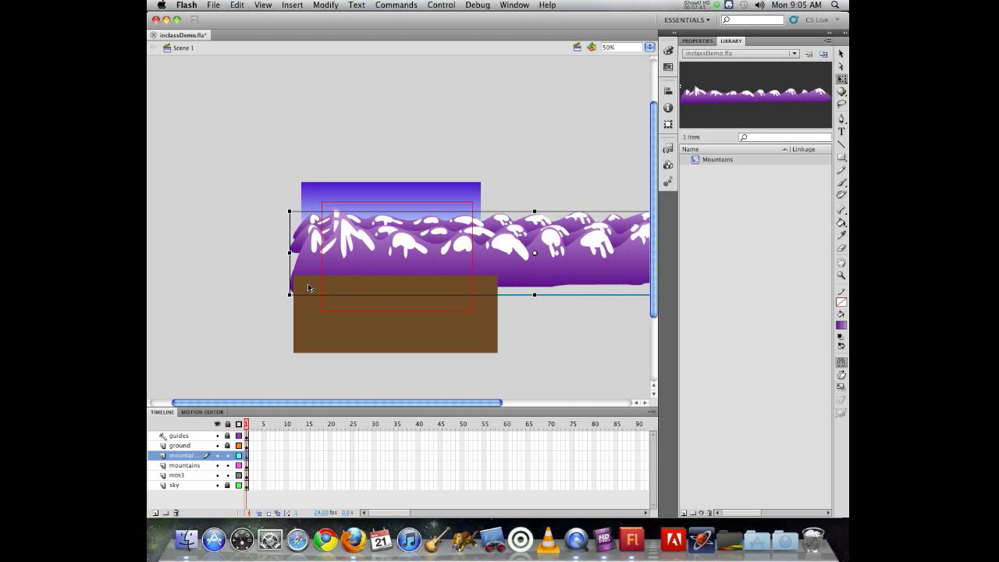
{"action": "left_click_drag", "start_coordinate": [310, 261], "coordinate": [328, 239]}
{"action": "left_click", "coordinate": [318, 240]}
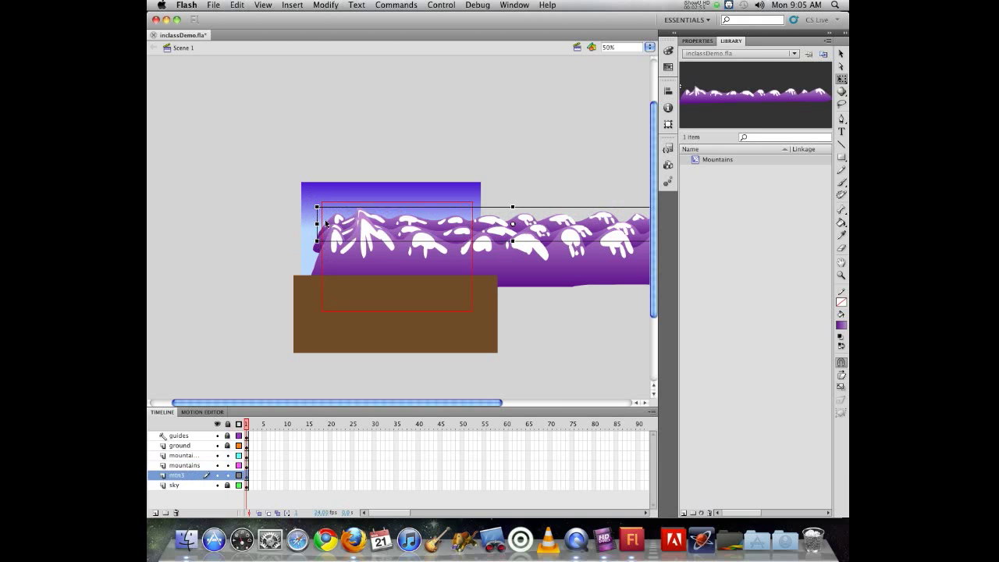
{"action": "mouse_move", "coordinate": [332, 272]}
{"action": "left_mouse_down"}
{"action": "mouse_move", "coordinate": [378, 272]}
{"action": "mouse_move", "coordinate": [330, 270]}
{"action": "left_mouse_up"}
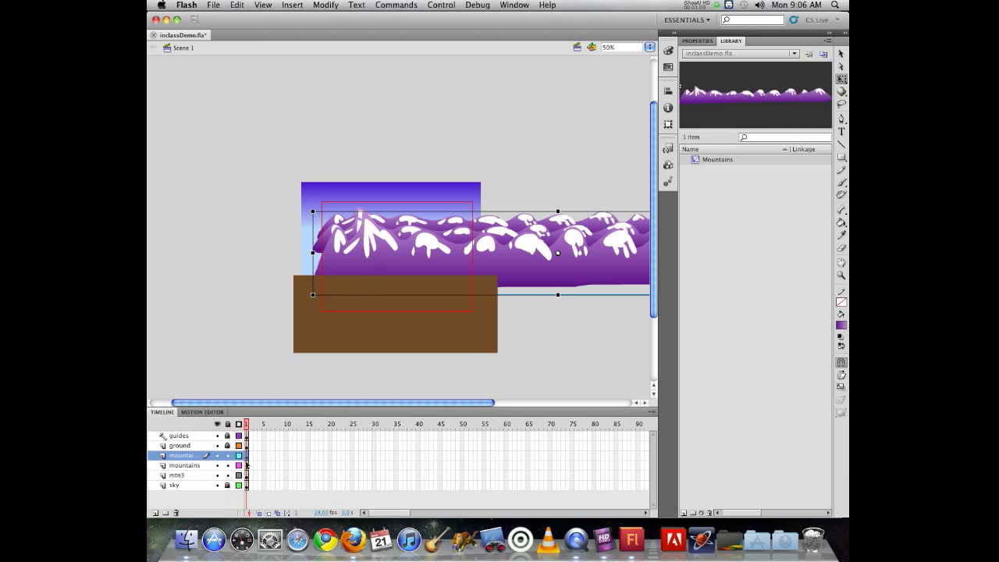
- Create a motion tween on the front mountain layer's first frame
{"action": "right_click", "coordinate": [508, 268]}
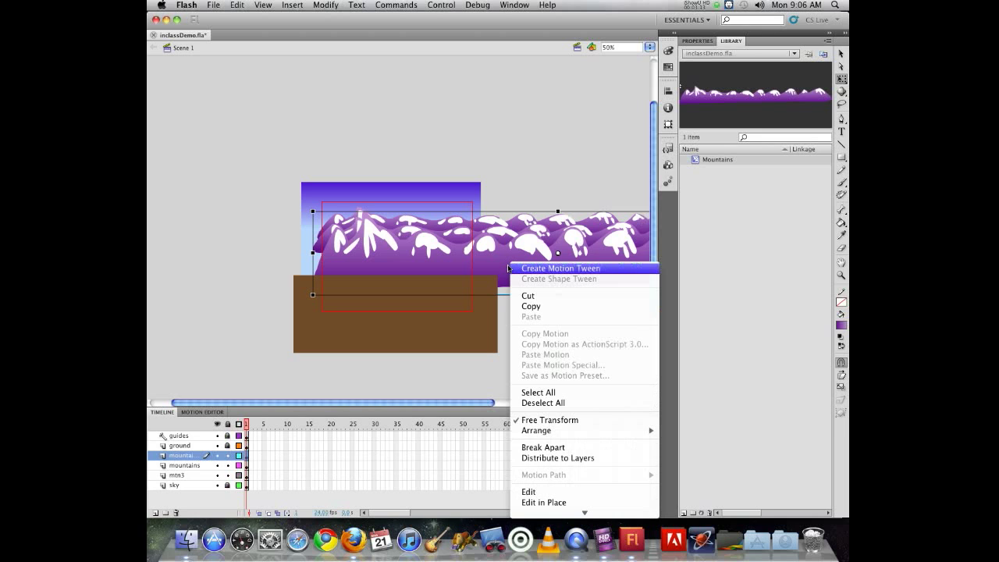
{"action": "left_click", "coordinate": [437, 154]}
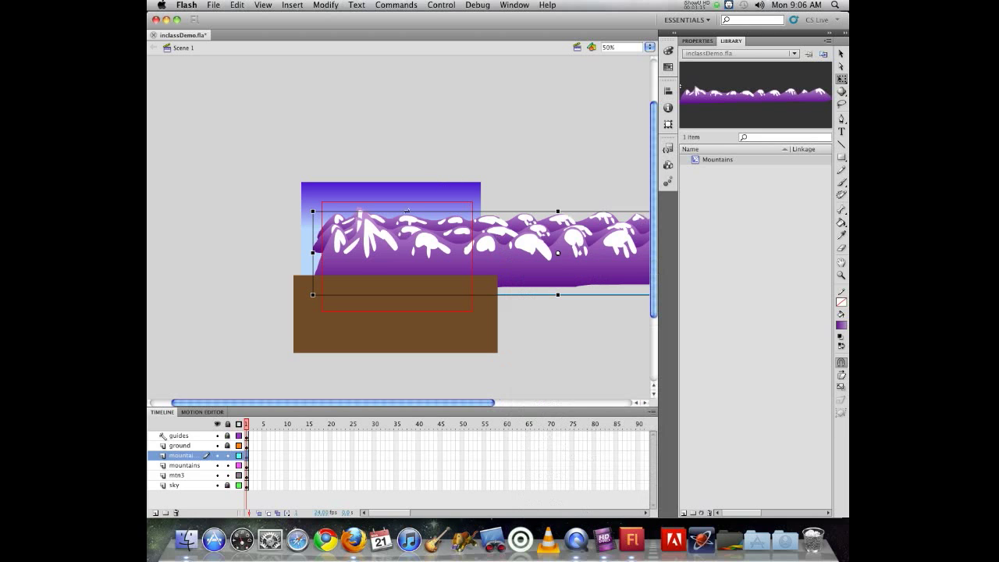
{"action": "right_click", "coordinate": [248, 460]}
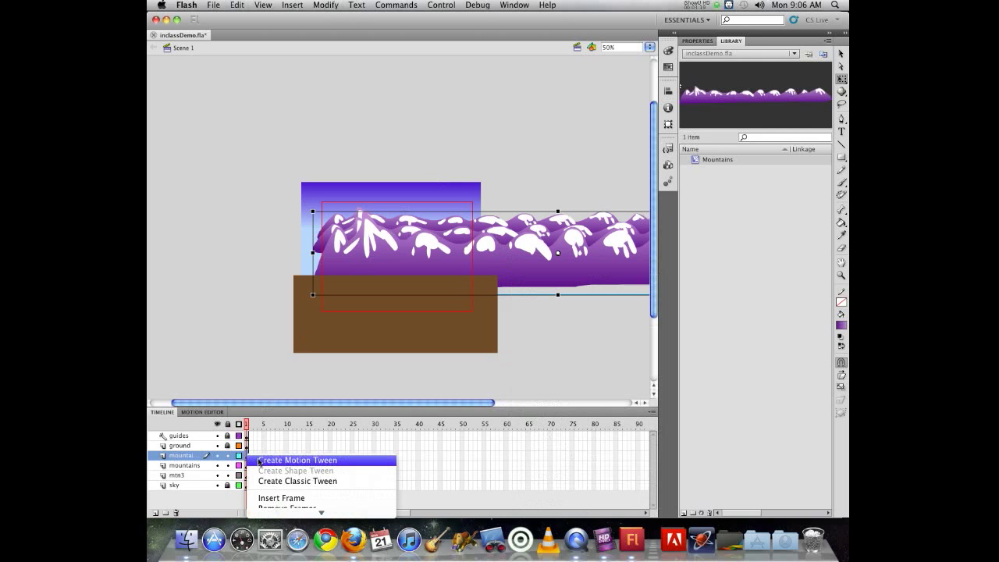
{"action": "left_click", "coordinate": [264, 460]}
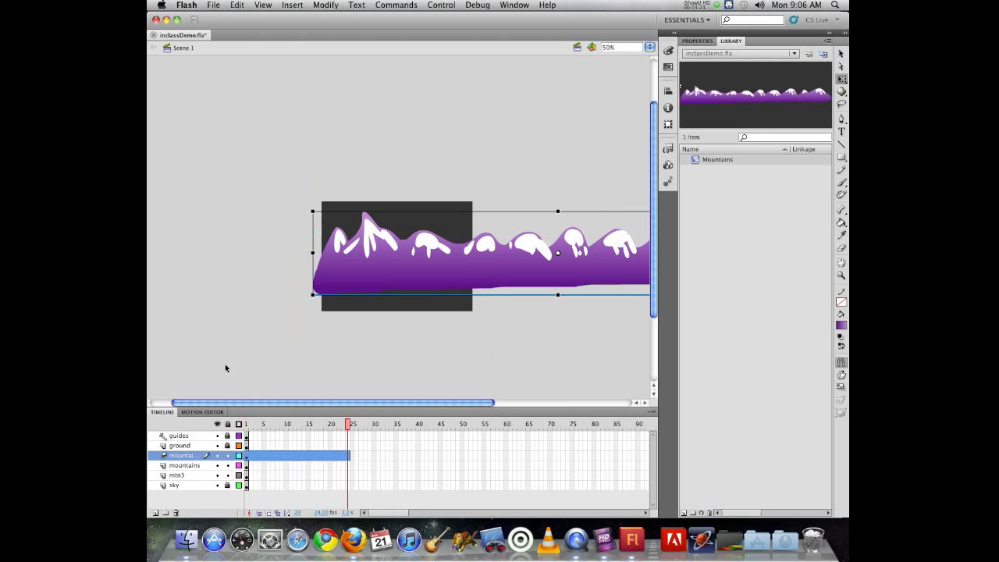
- Extend the front mountain's tween span to frame 70 and move the mountain far left at that frame
{"action": "mouse_move", "coordinate": [347, 424]}
{"action": "left_mouse_down"}
{"action": "mouse_move", "coordinate": [269, 424]}
{"action": "mouse_move", "coordinate": [354, 418]}
{"action": "left_mouse_up"}
{"action": "left_click", "coordinate": [466, 137]}
{"action": "left_click", "coordinate": [697, 41]}
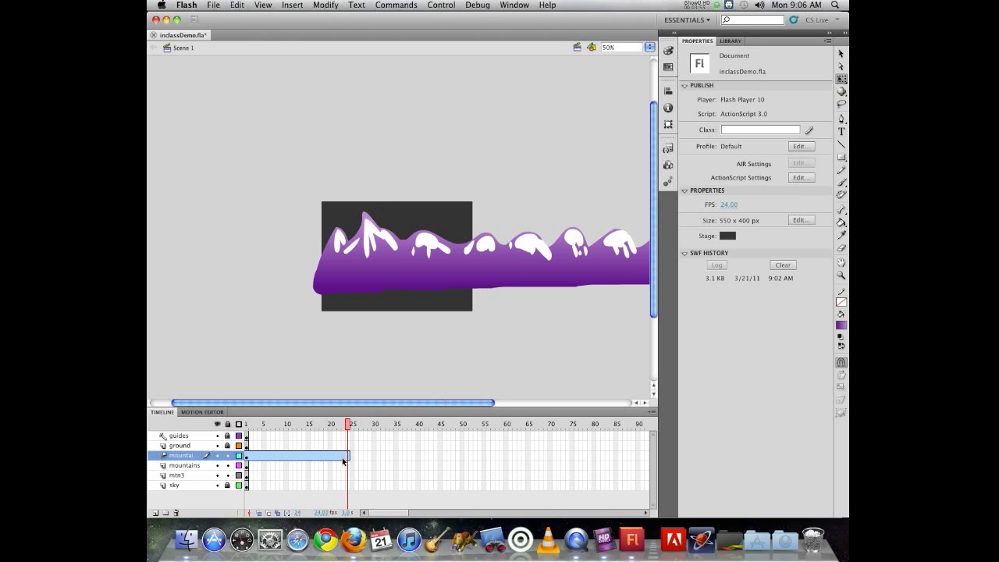
{"action": "left_click", "coordinate": [291, 458]}
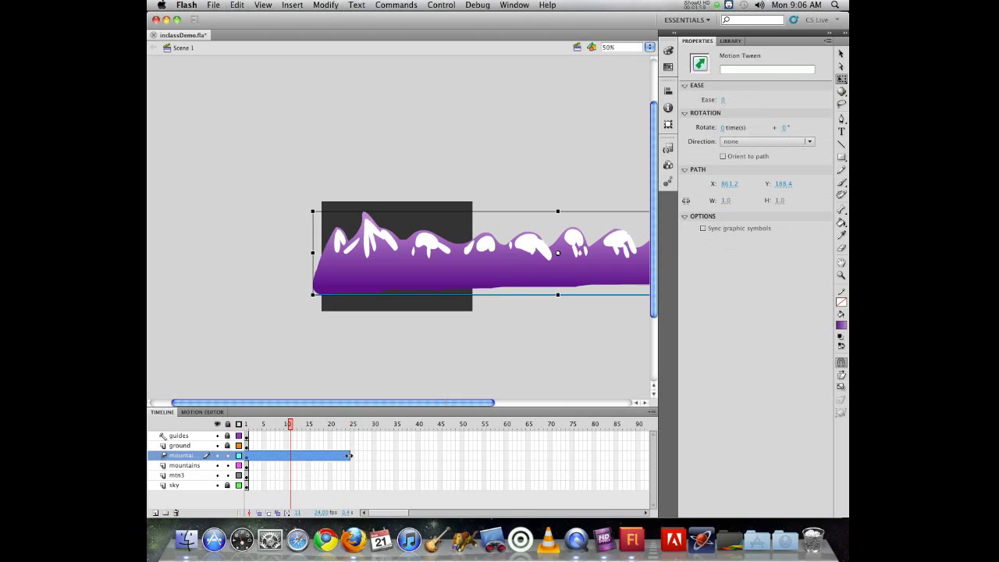
{"action": "mouse_move", "coordinate": [350, 455]}
{"action": "left_mouse_down"}
{"action": "mouse_move", "coordinate": [413, 455]}
{"action": "mouse_move", "coordinate": [350, 455]}
{"action": "left_mouse_up"}
{"action": "left_click", "coordinate": [326, 446]}
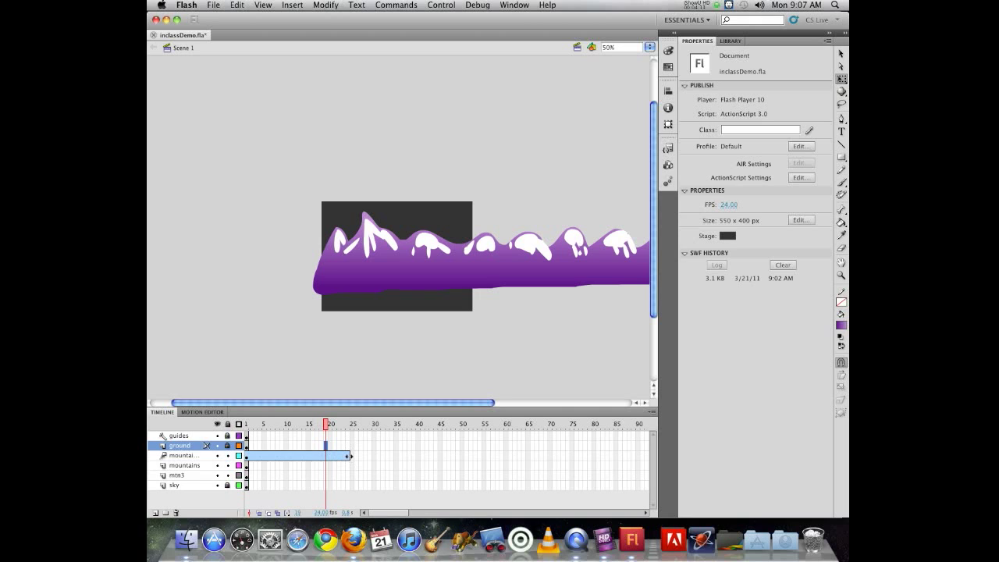
{"action": "left_click_drag", "start_coordinate": [350, 456], "coordinate": [550, 463]}
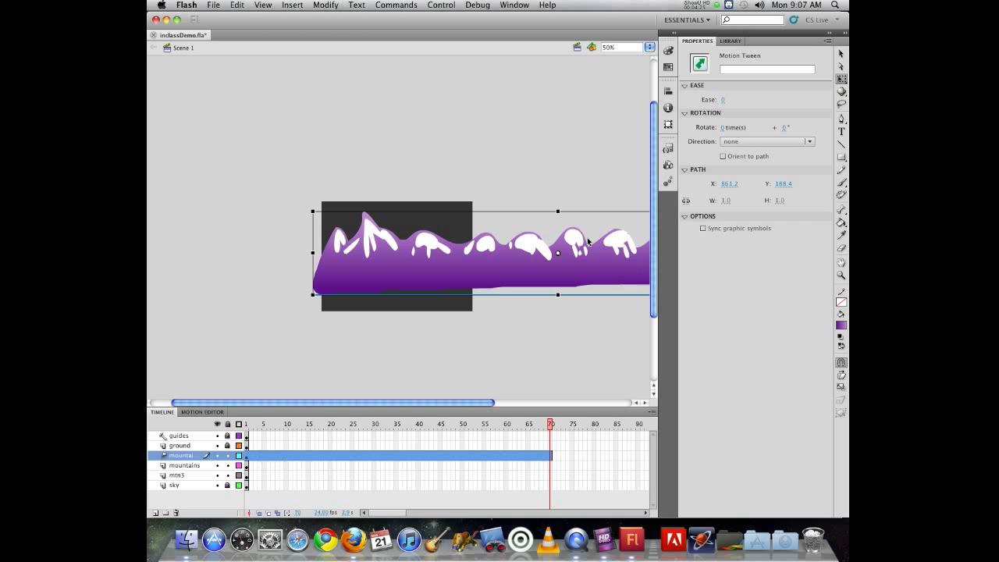
{"action": "left_click_drag", "start_coordinate": [629, 267], "coordinate": [318, 271]}
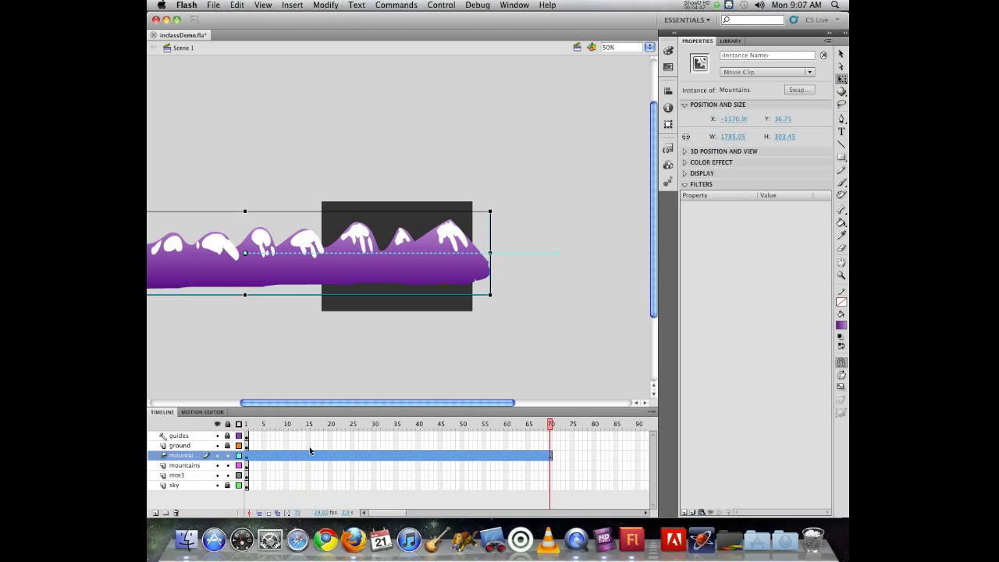
- Play the animation from frame 1 and test the movie in a preview window
{"action": "left_click", "coordinate": [247, 425]}
{"action": "left_click_drag", "start_coordinate": [247, 426], "coordinate": [233, 394]}
{"action": "key", "text": "Return"}
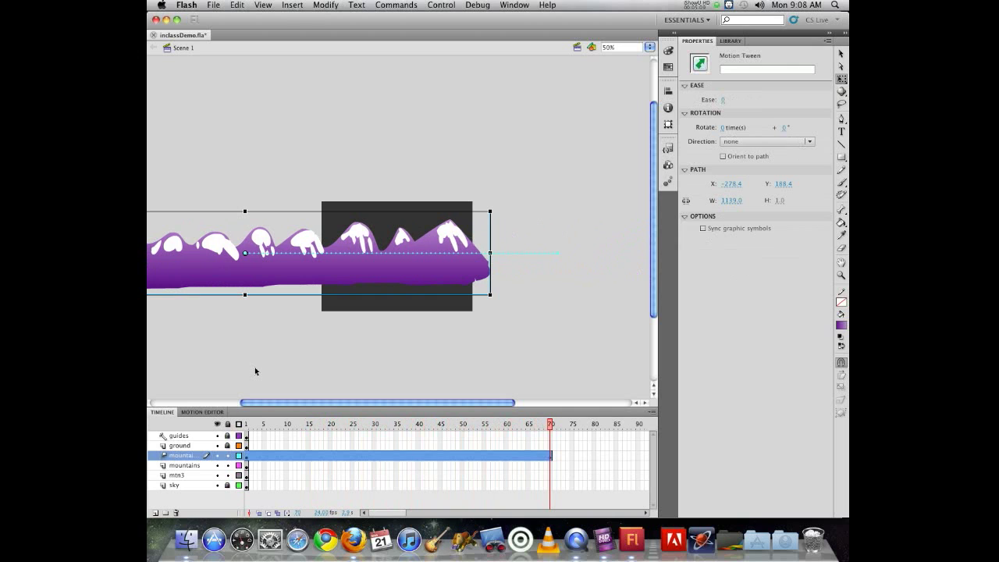
{"action": "key", "text": "super+Return"}
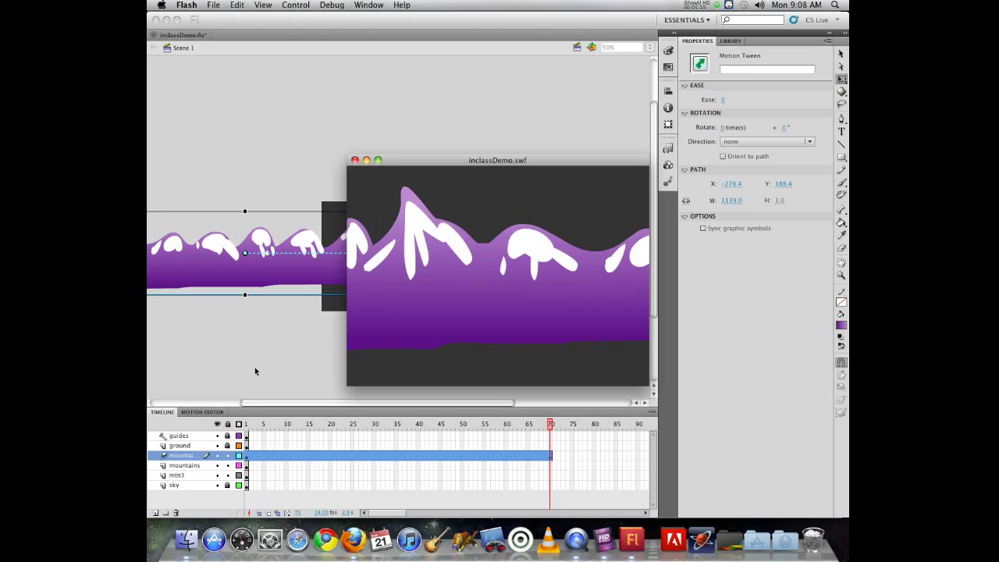
{"action": "left_click", "coordinate": [355, 160]}
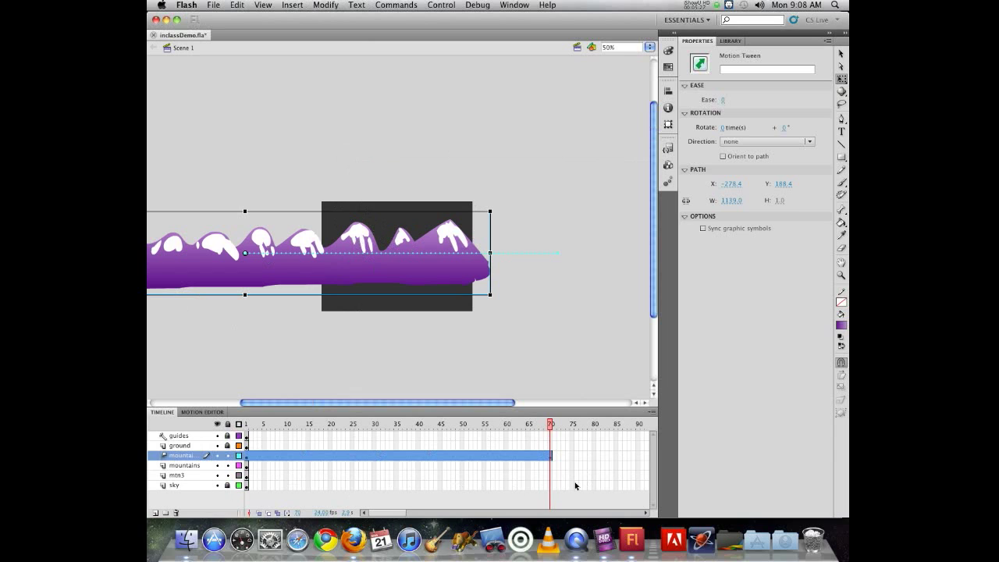
- Insert frames up to frame 70 on the sky, ground and guides layers
{"action": "left_click", "coordinate": [549, 487]}
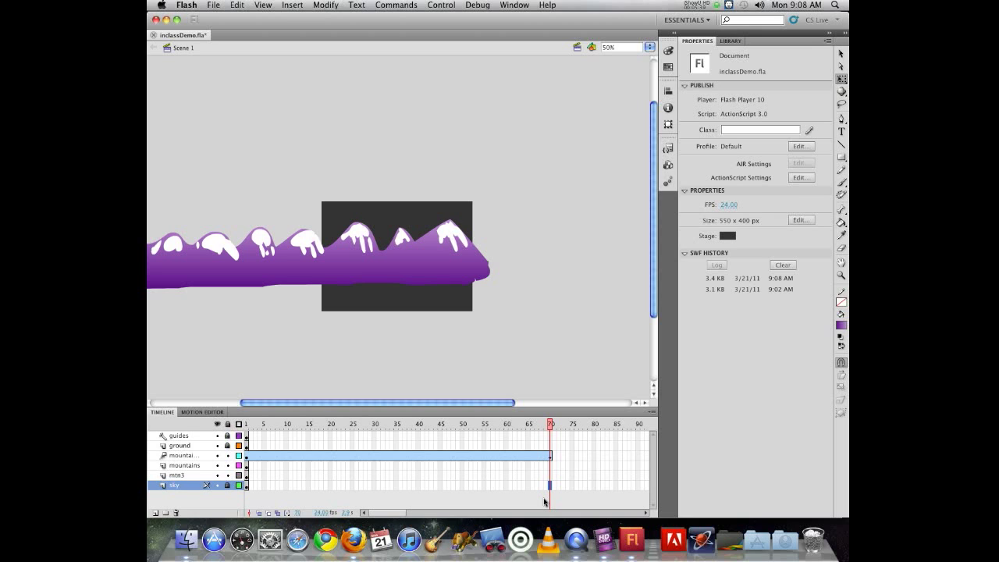
{"action": "key", "text": "F5"}
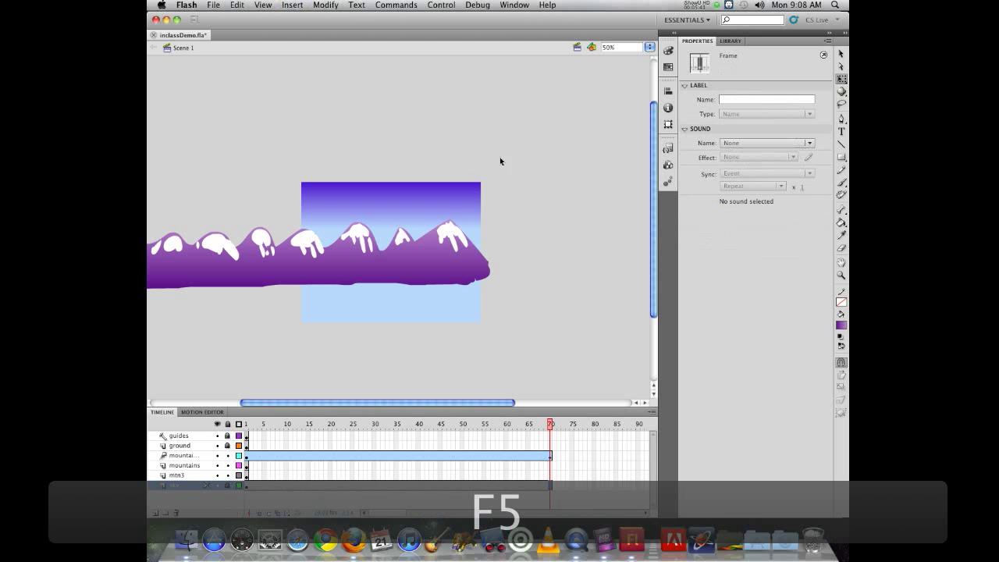
{"action": "left_click", "coordinate": [552, 441]}
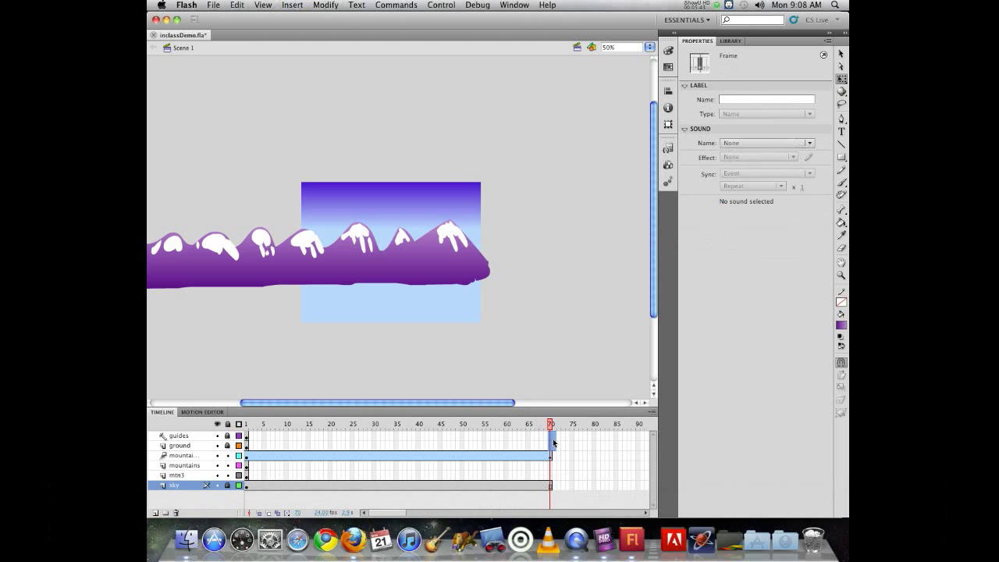
{"action": "left_click", "coordinate": [543, 438]}
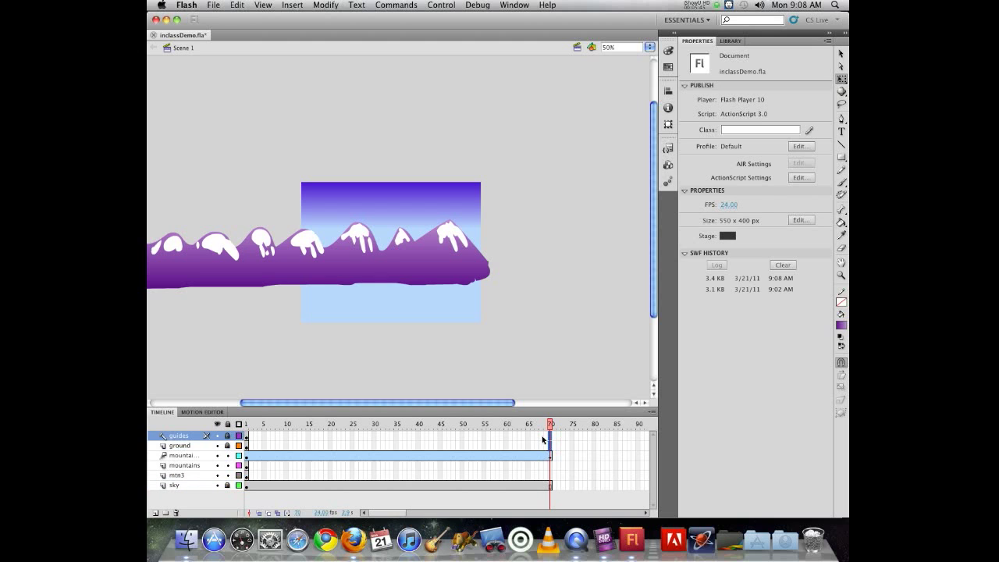
{"action": "key", "text": "F5"}
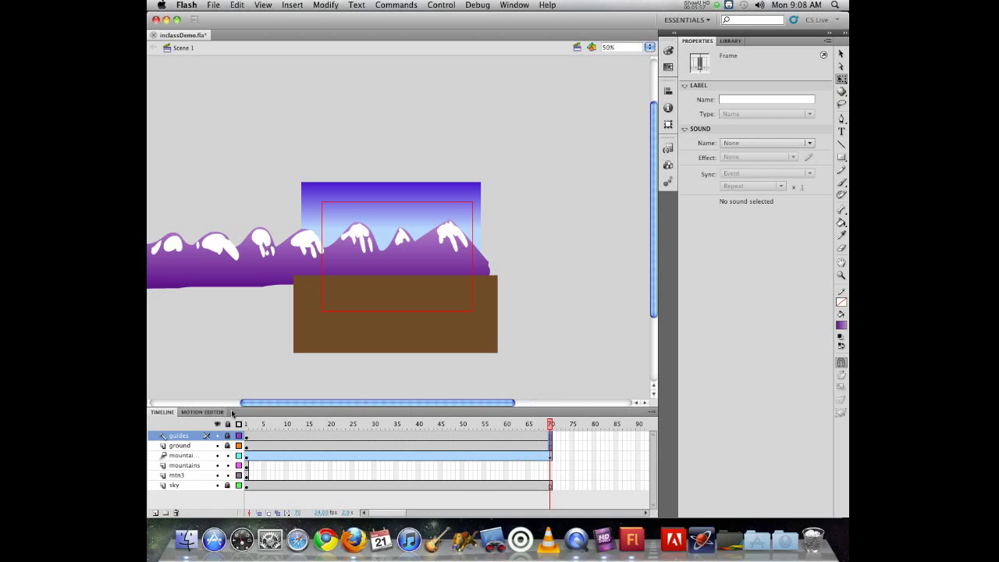
- Test the movie and close the preview window
{"action": "key", "text": "super+Return"}
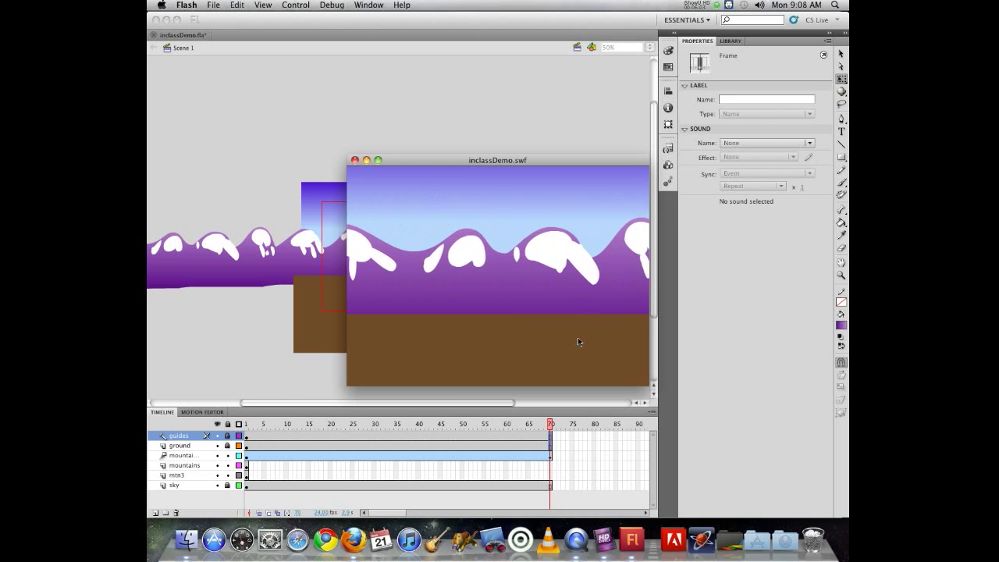
{"action": "key", "text": "super+w"}
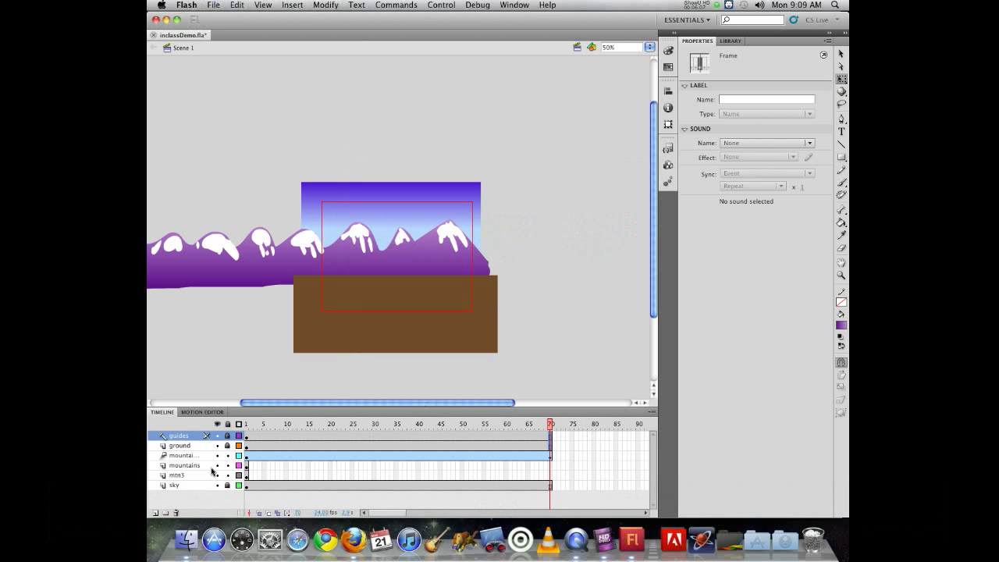
- Apply a motion tween to the middle mountains layer's instance
{"action": "left_click", "coordinate": [247, 468]}
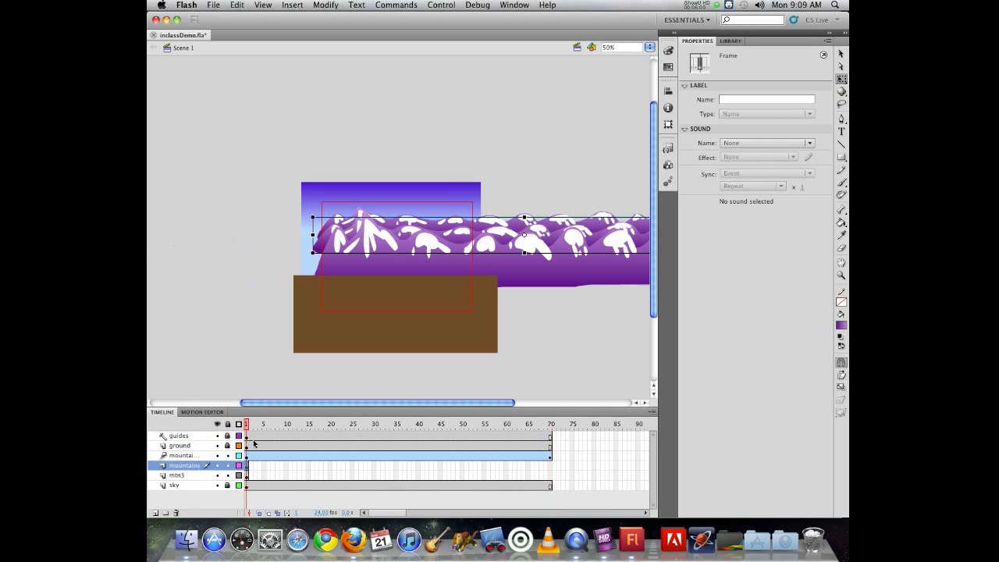
{"action": "key", "text": "v"}
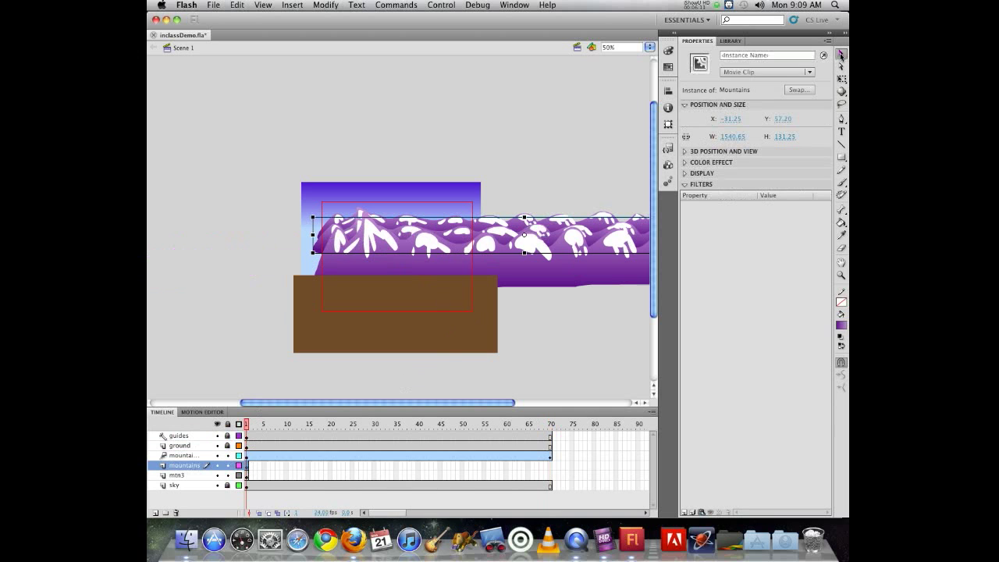
{"action": "right_click", "coordinate": [248, 471]}
{"action": "left_click", "coordinate": [266, 472]}
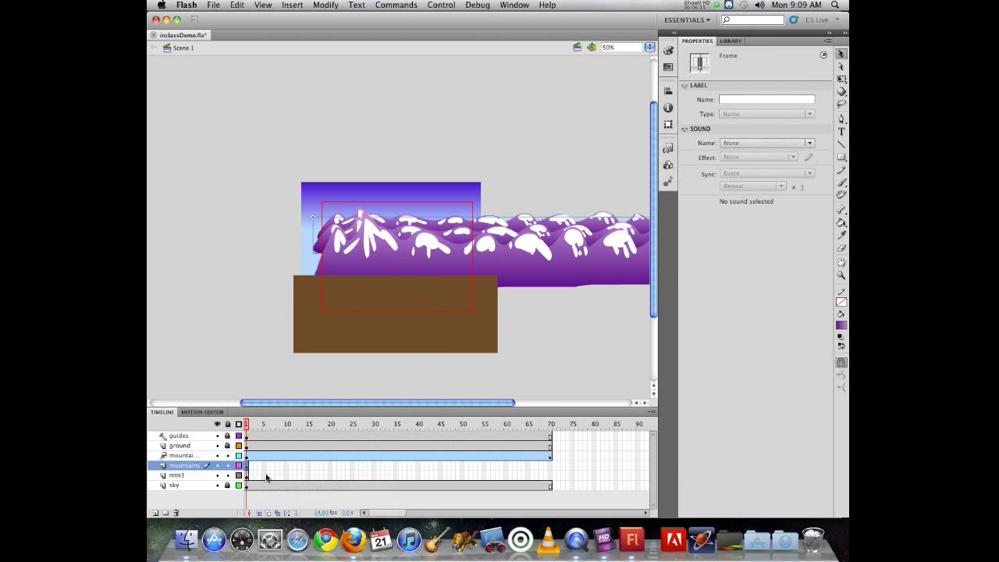
- Apply a motion tween to the mtn3 layer and extend both the mtn3 and mountains tween spans to frame 70
{"action": "right_click", "coordinate": [247, 476]}
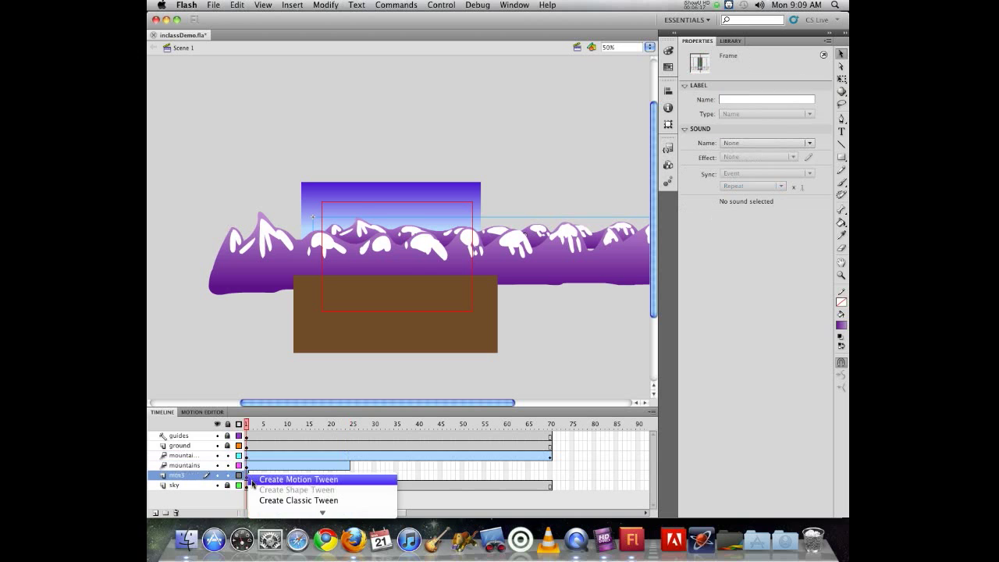
{"action": "left_click", "coordinate": [253, 480]}
{"action": "left_click_drag", "start_coordinate": [348, 477], "coordinate": [551, 479]}
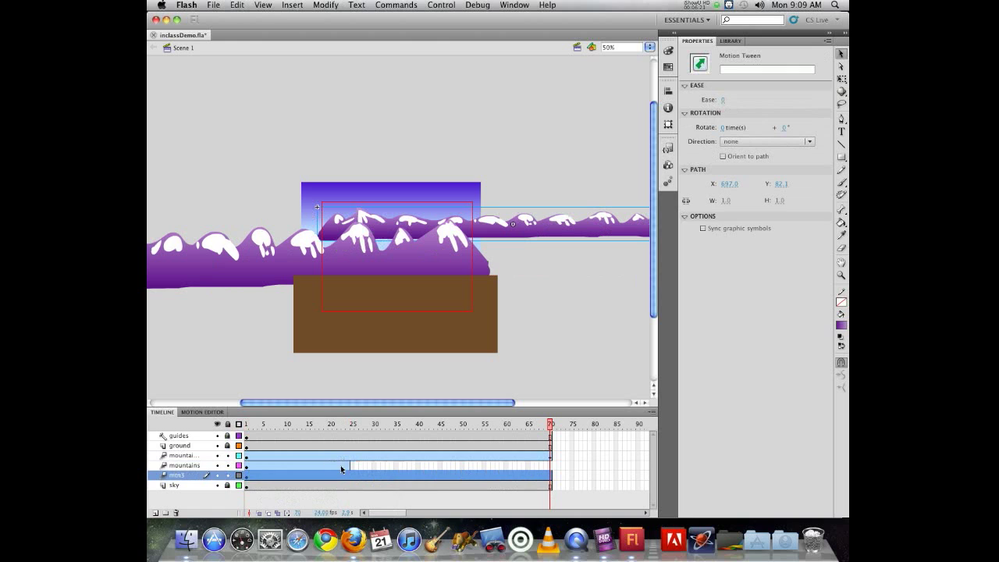
{"action": "left_click_drag", "start_coordinate": [350, 467], "coordinate": [550, 466]}
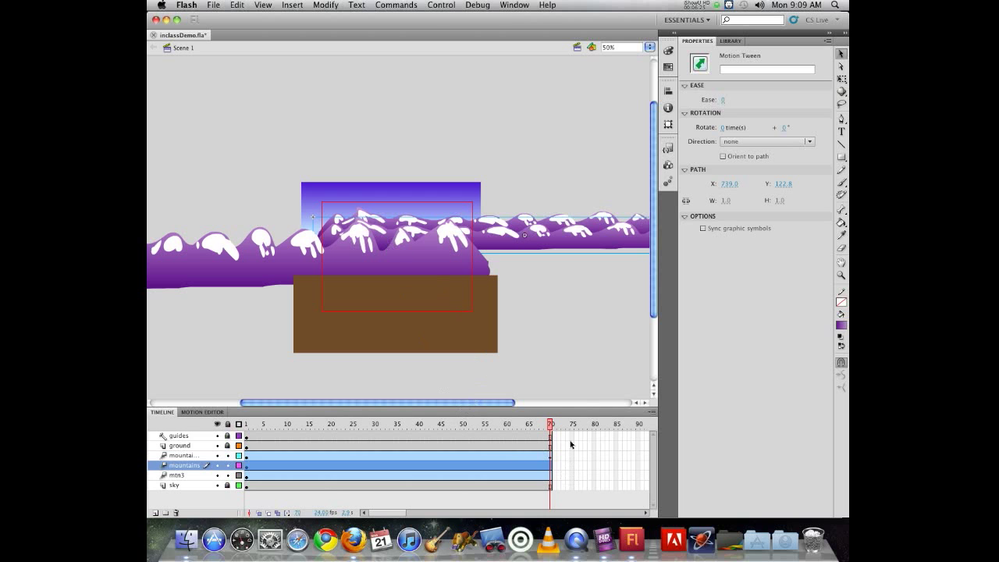
- Rewind the playhead to frame 1, test the movie, and close the preview
{"action": "left_click_drag", "start_coordinate": [551, 424], "coordinate": [246, 380]}
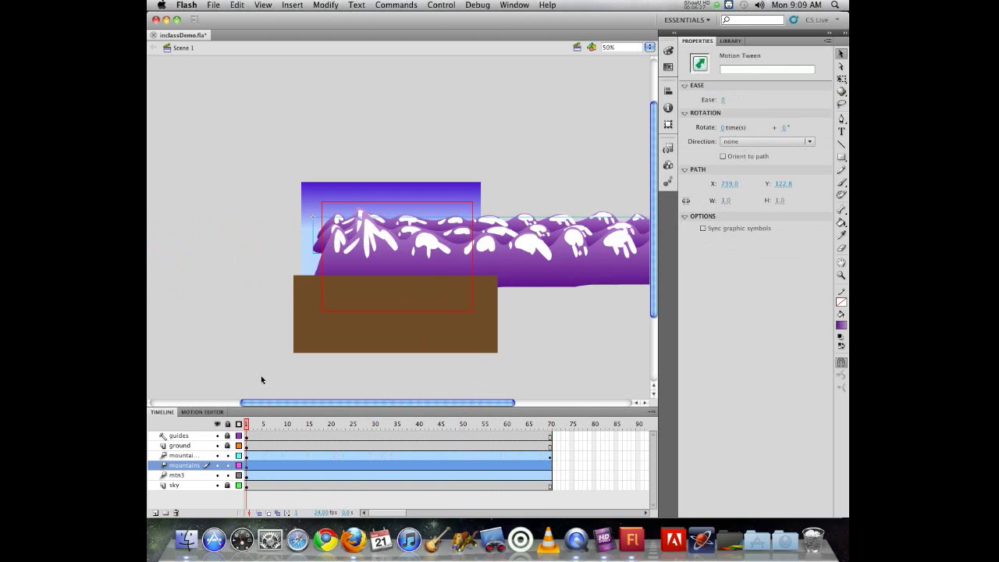
{"action": "key", "text": "super+Return"}
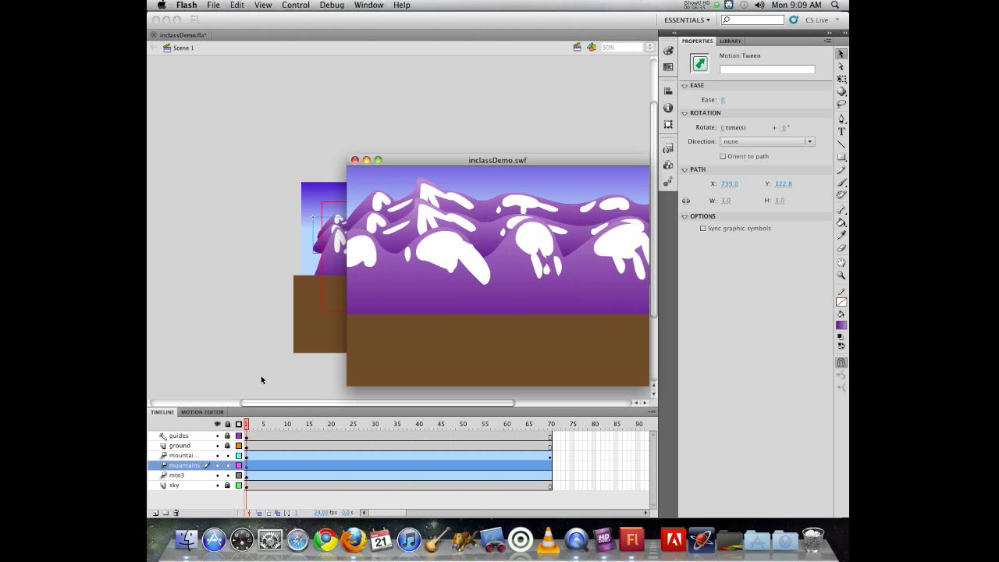
{"action": "key", "text": "super+w"}
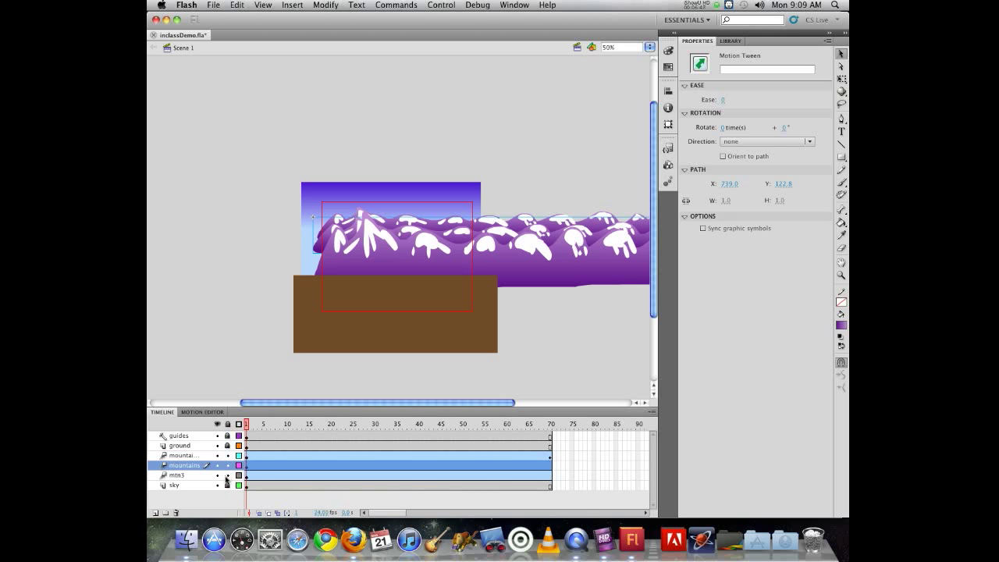
- Hide the front mountain layer and move the middle mountains instance to the left
{"action": "left_click", "coordinate": [217, 475]}
{"action": "left_click", "coordinate": [217, 475]}
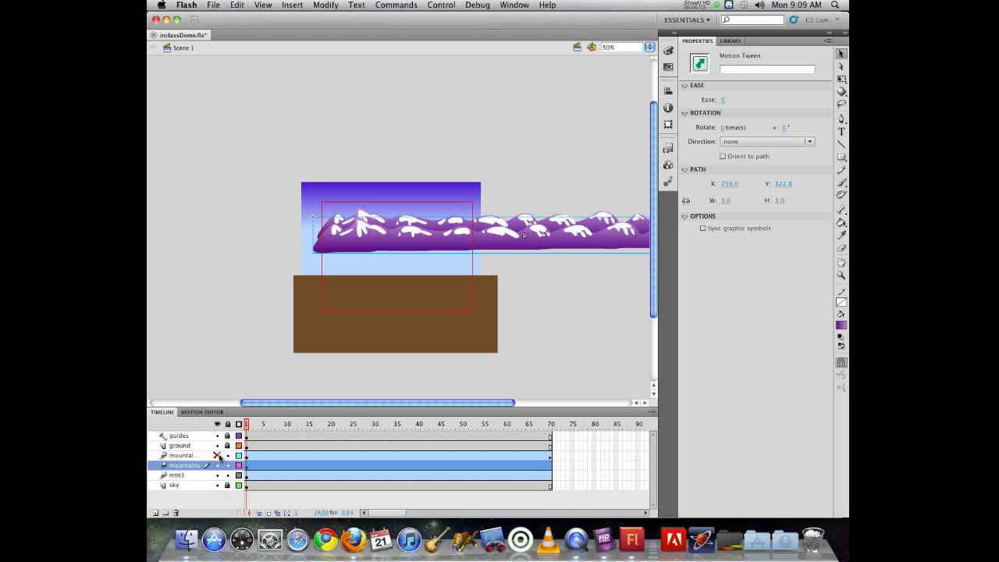
{"action": "left_click", "coordinate": [612, 237]}
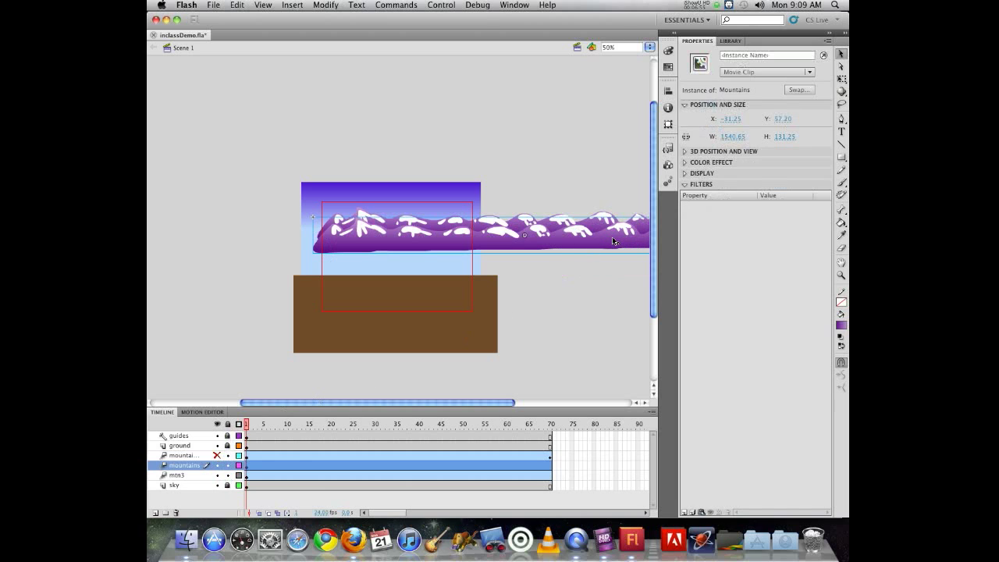
{"action": "left_click_drag", "start_coordinate": [611, 236], "coordinate": [509, 241]}
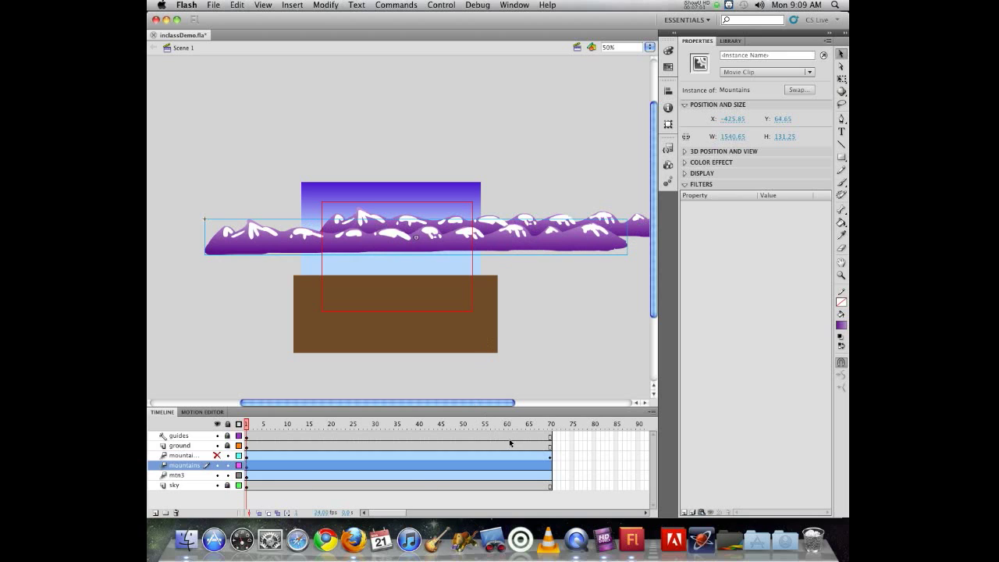
- Scrub the timeline to frame 70, select the middle mountains instance, and play the animation
{"action": "key", "text": "super+a"}
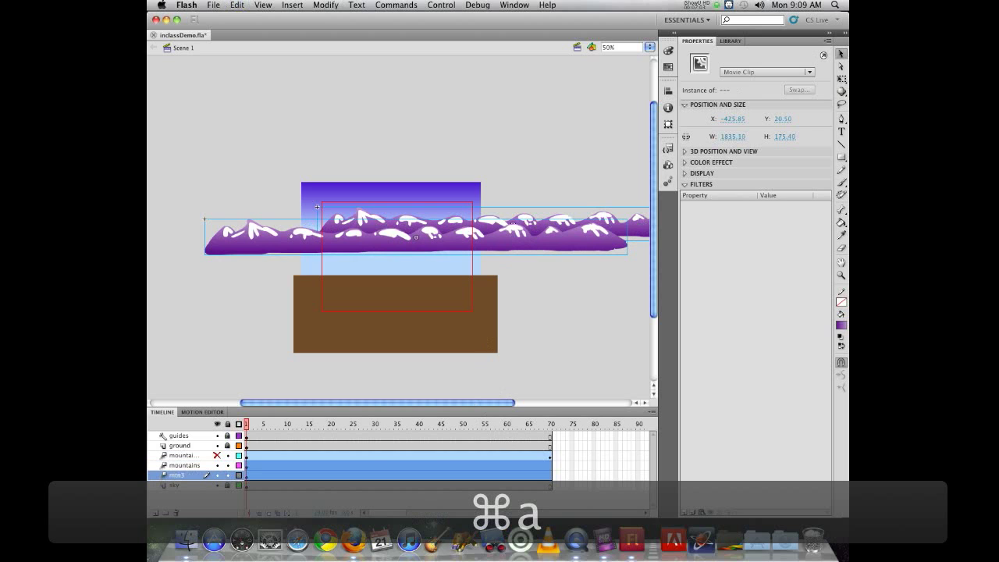
{"action": "left_click", "coordinate": [283, 424]}
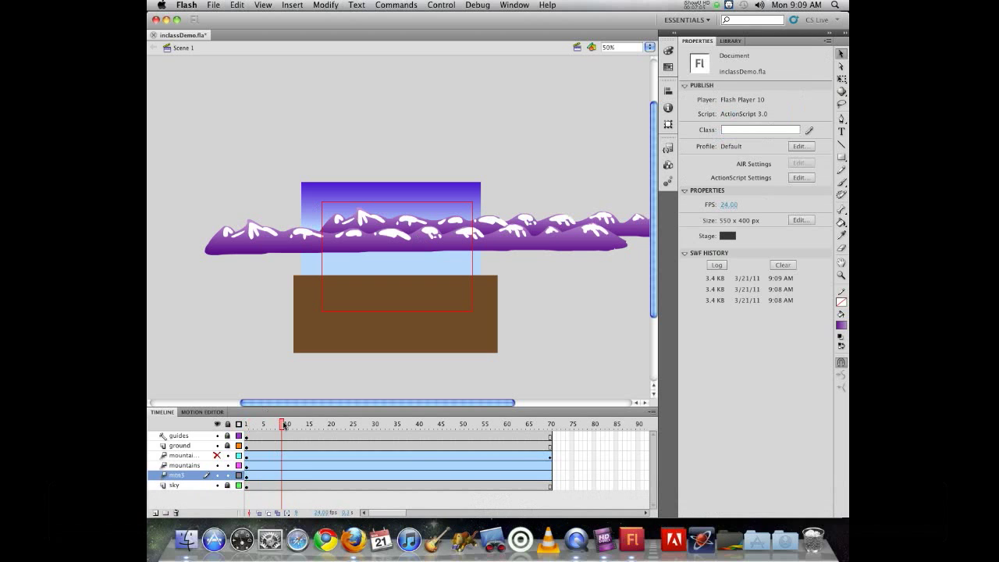
{"action": "left_click_drag", "start_coordinate": [284, 425], "coordinate": [551, 426]}
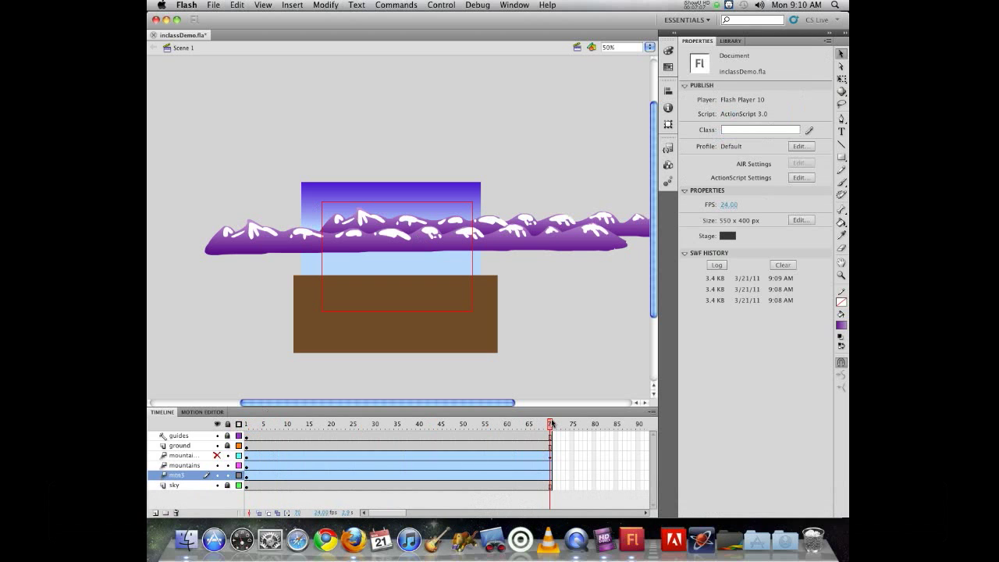
{"action": "left_click", "coordinate": [596, 239]}
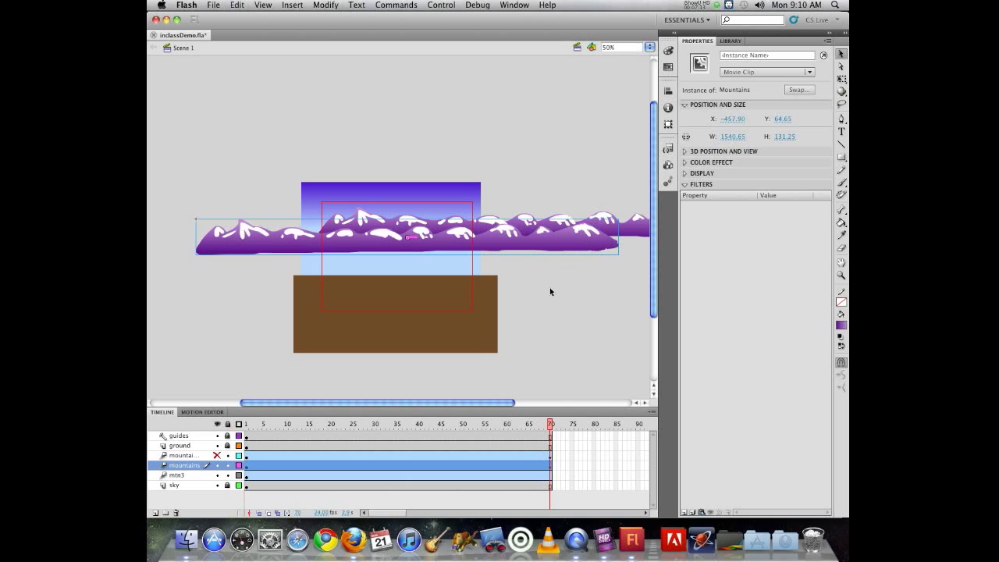
{"action": "left_click_drag", "start_coordinate": [550, 426], "coordinate": [391, 426]}
{"action": "key", "text": "Return"}
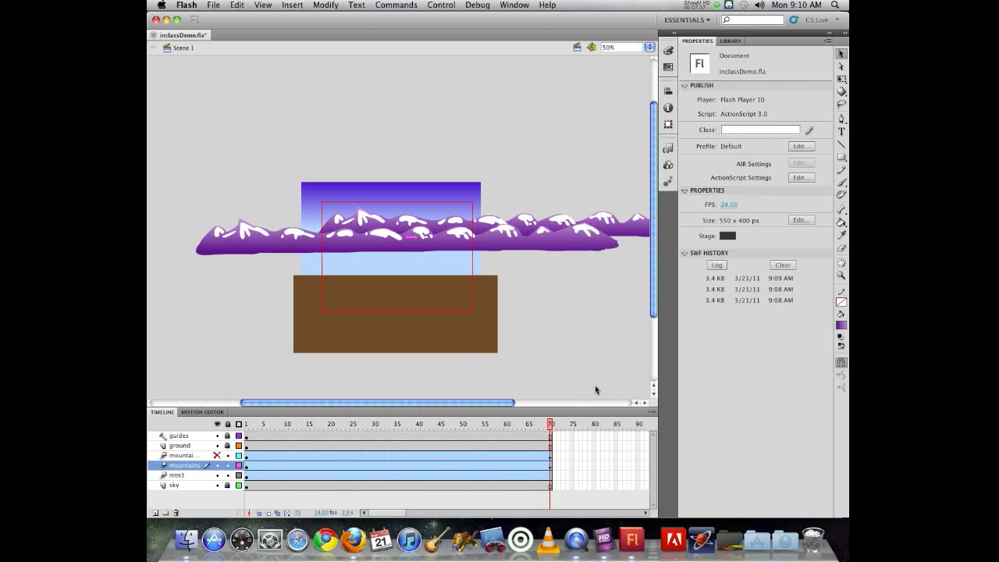
- Try moving the middle mountains instance at frame 1, then undo the move
{"action": "left_click_drag", "start_coordinate": [596, 389], "coordinate": [239, 377]}
{"action": "left_click", "coordinate": [247, 466]}
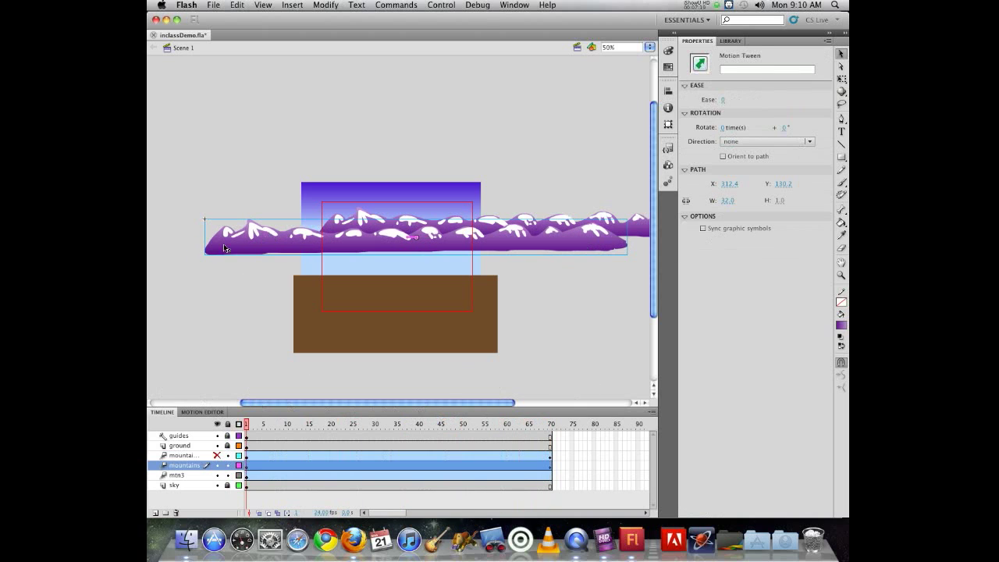
{"action": "left_click_drag", "start_coordinate": [223, 244], "coordinate": [324, 236]}
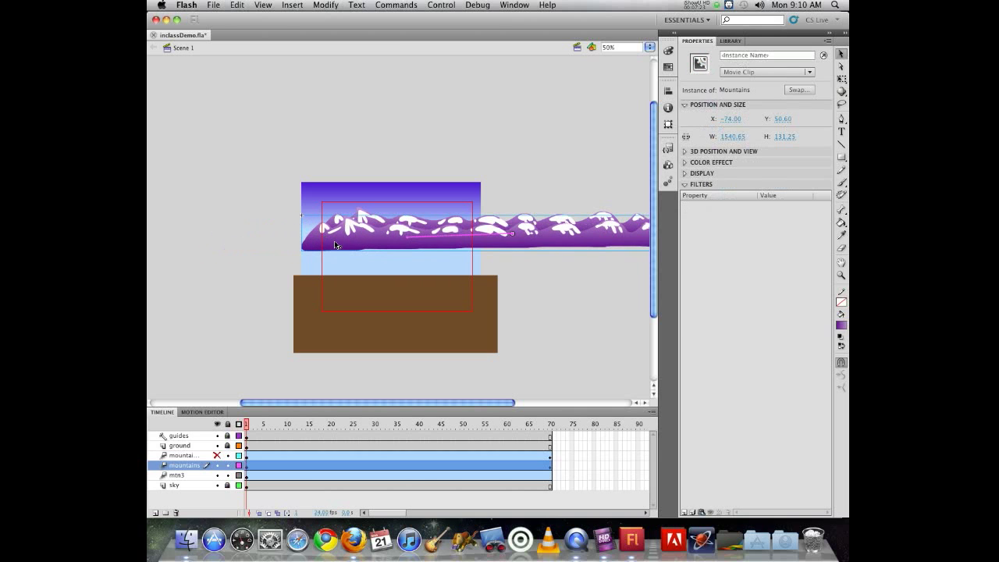
{"action": "key", "text": "super+z"}
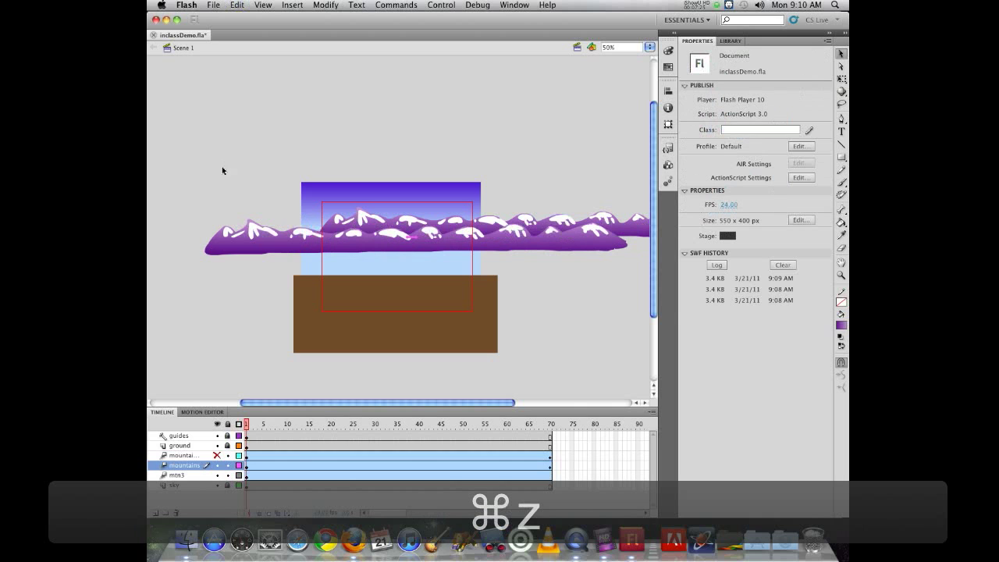
- At frame 70, nudge the middle mountains instance slightly further left
{"action": "left_click_drag", "start_coordinate": [254, 248], "coordinate": [361, 246]}
{"action": "left_click", "coordinate": [551, 426]}
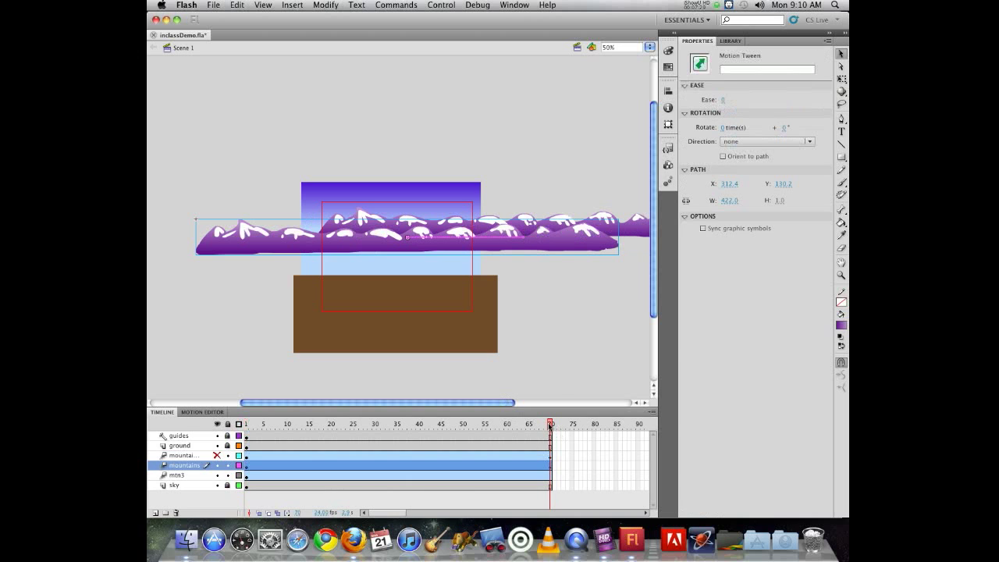
{"action": "left_click_drag", "start_coordinate": [584, 243], "coordinate": [576, 240]}
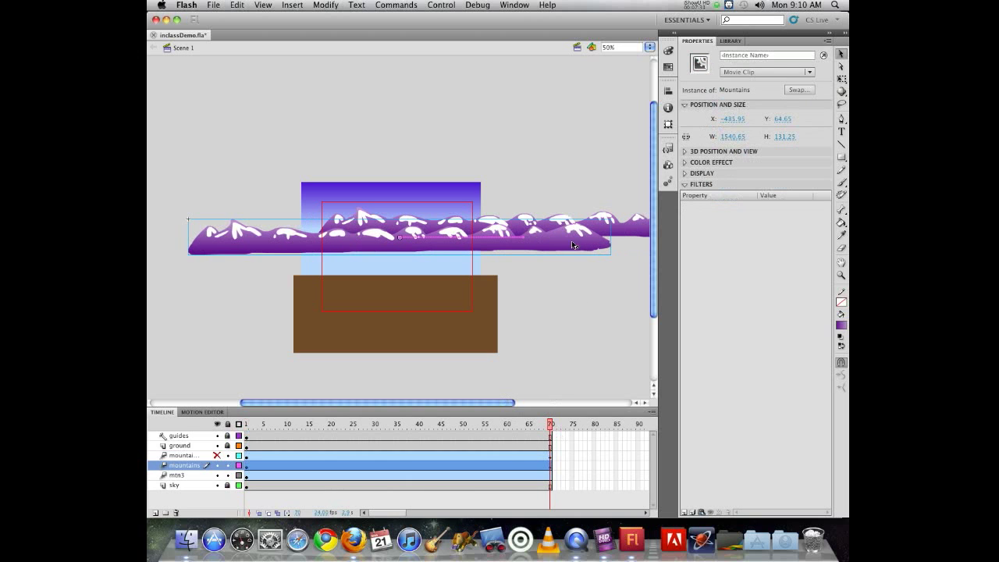
- Hide the middle mountains layer and move the back mtn3 instance left at frame 70
{"action": "left_click", "coordinate": [217, 465]}
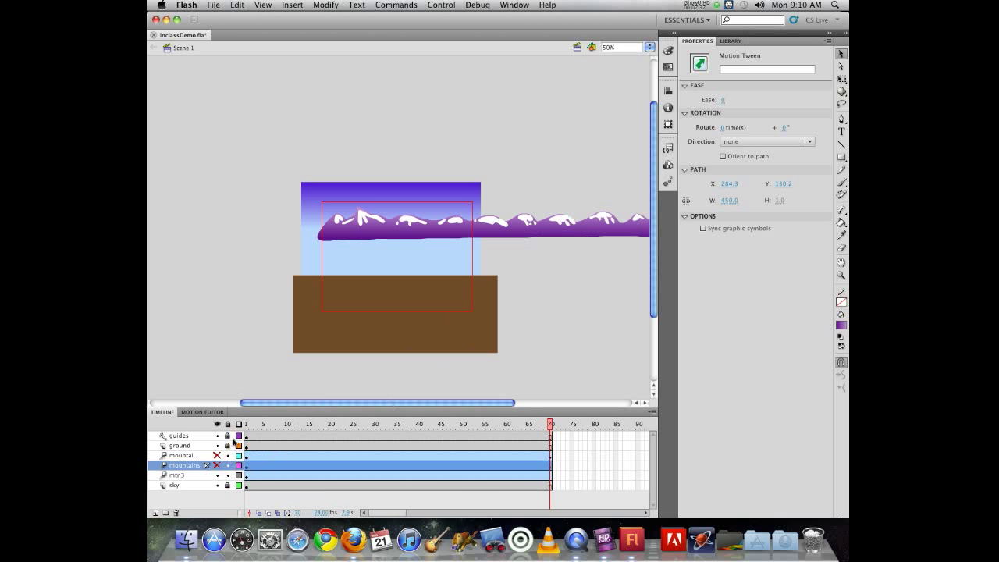
{"action": "left_click_drag", "start_coordinate": [620, 224], "coordinate": [542, 232]}
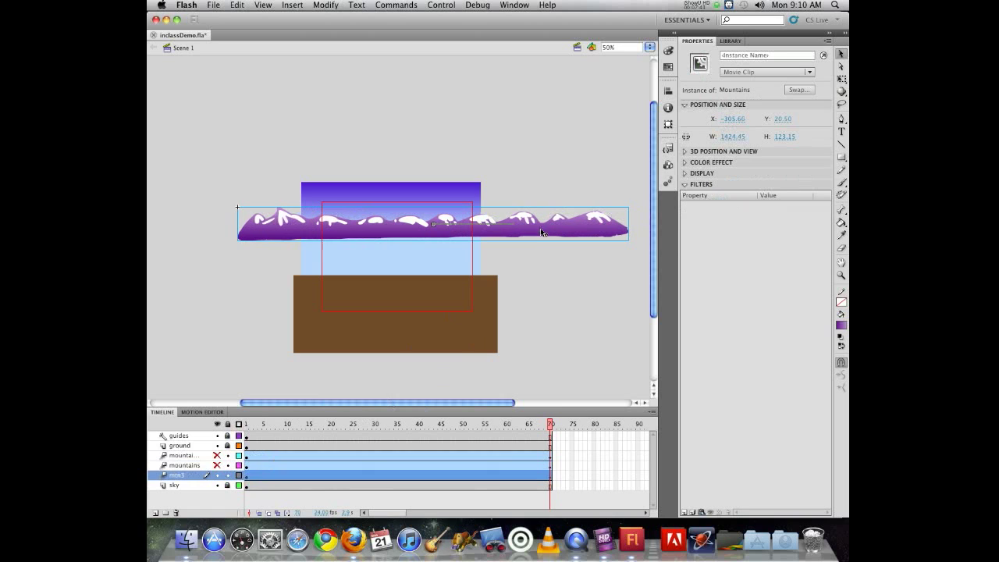
{"action": "left_click_drag", "start_coordinate": [550, 424], "coordinate": [580, 415]}
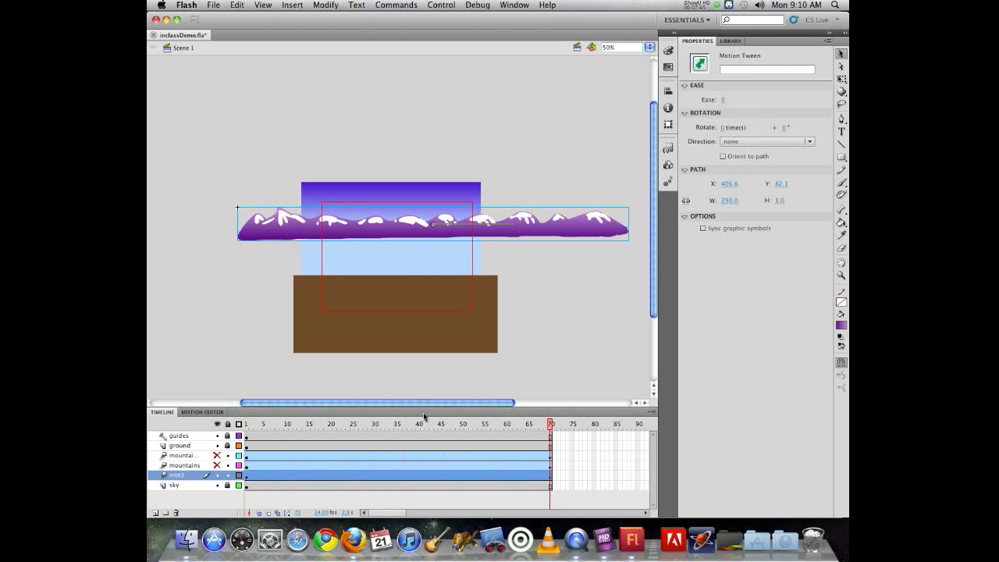
- Unhide both mountain layers, rewind the playhead to frame 1, and test the movie
{"action": "left_click", "coordinate": [217, 465]}
{"action": "left_click_drag", "start_coordinate": [248, 426], "coordinate": [575, 428]}
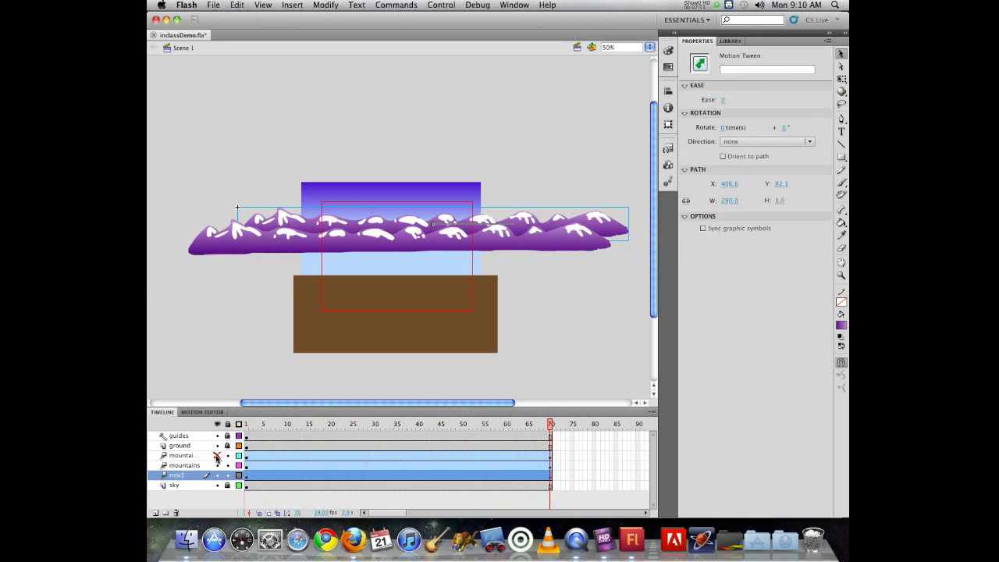
{"action": "left_click", "coordinate": [217, 455]}
{"action": "left_click", "coordinate": [317, 424]}
{"action": "left_click_drag", "start_coordinate": [335, 423], "coordinate": [246, 424]}
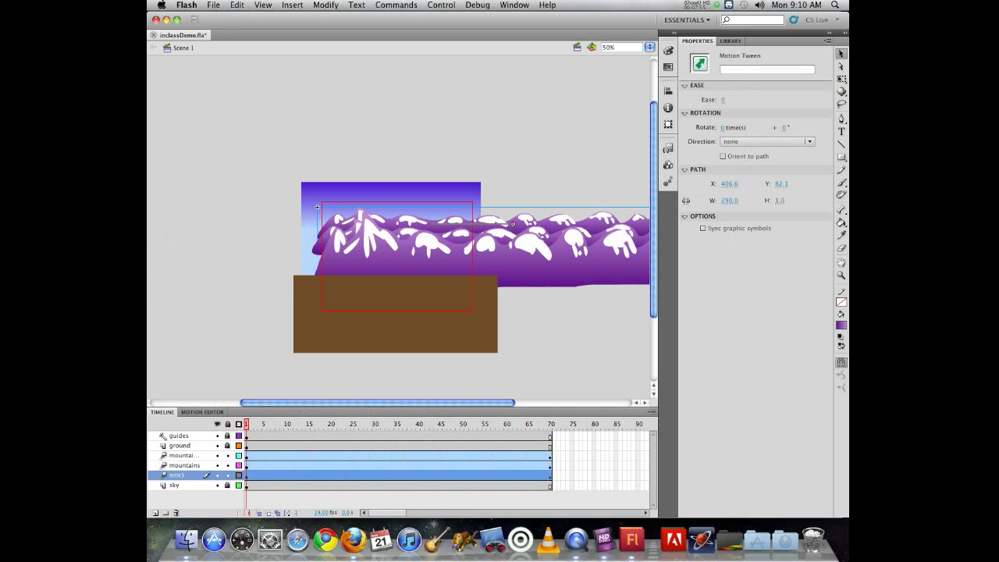
{"action": "key", "text": "super+Return"}
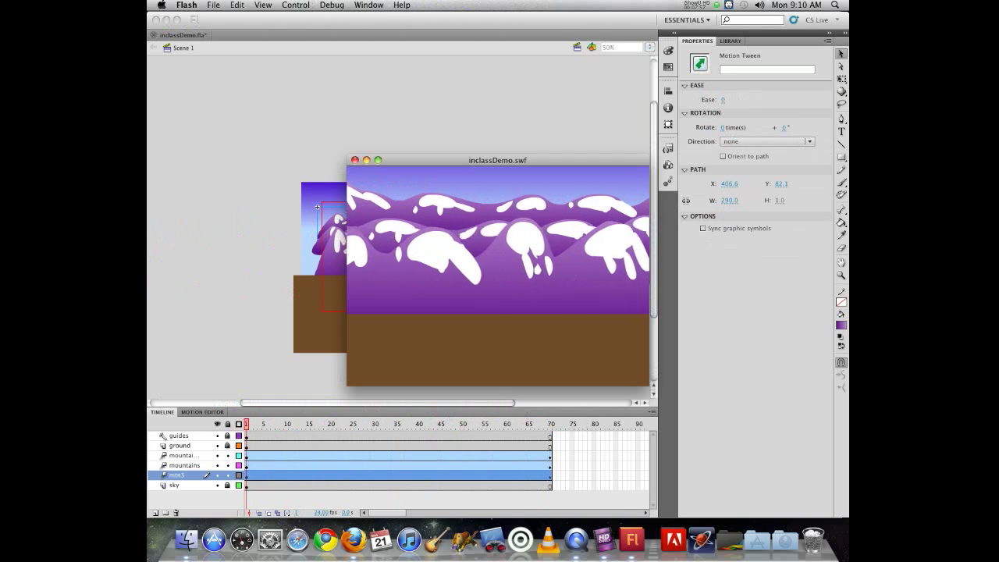